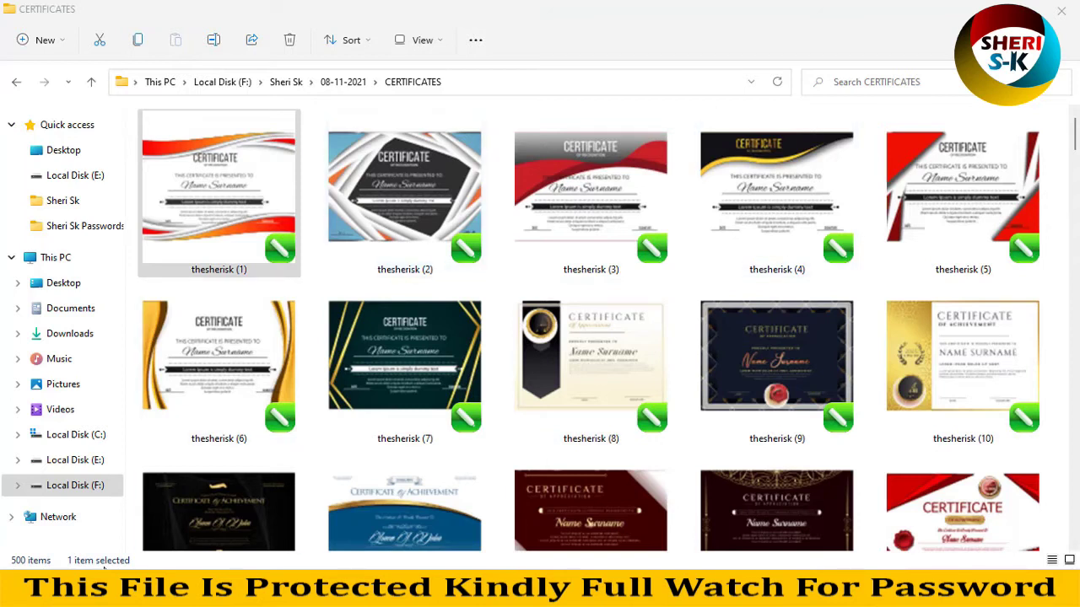
# - View the CERTIFICATES folder's properties, then close them without changes
pyautogui.click(316, 426)
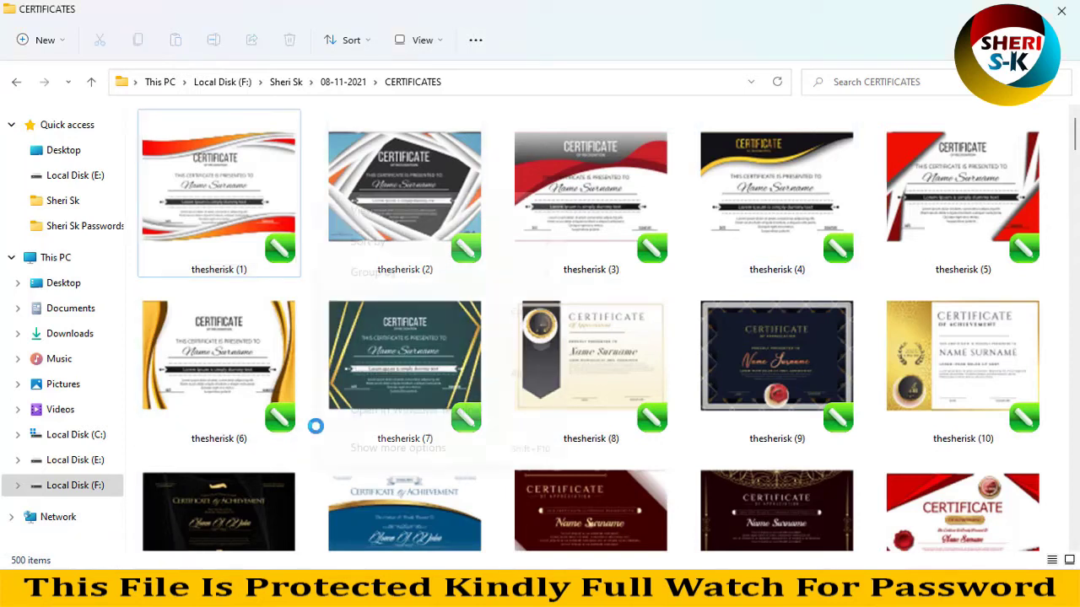
pyautogui.rightClick(316, 426)
pyautogui.click(357, 388)
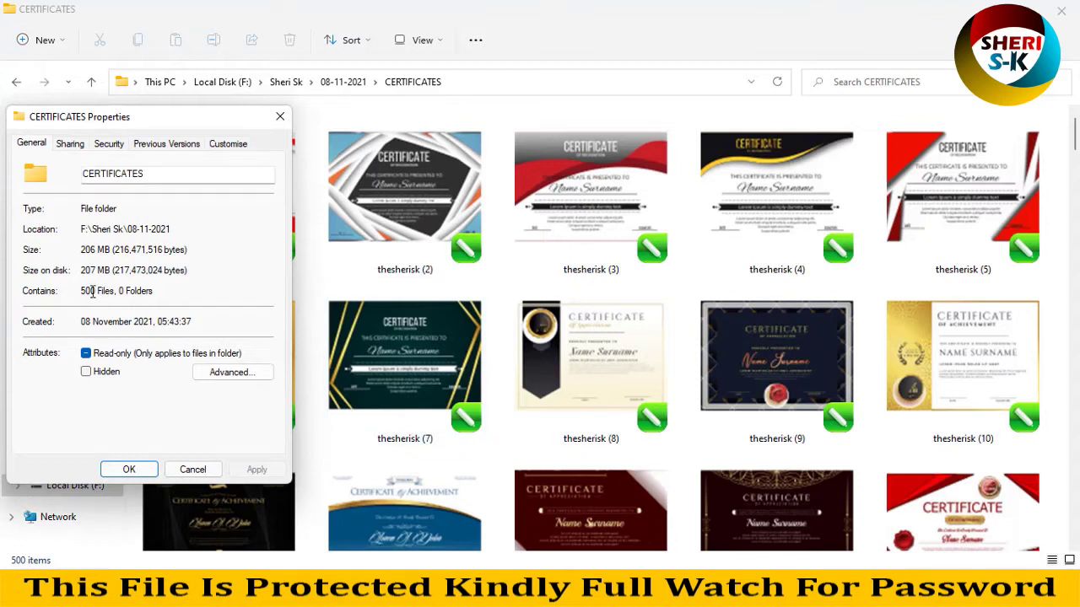
pyautogui.click(191, 468)
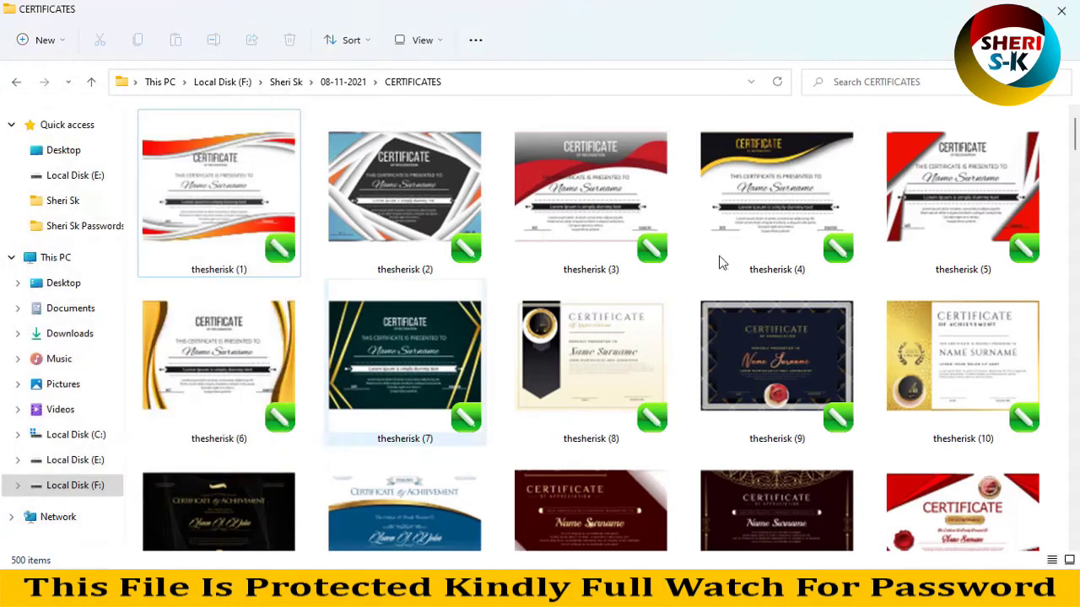
# - Scroll through the folder and open the thesherisk (1) certificate template in CorelDRAW
pyautogui.scroll(-10, 1076, 145)
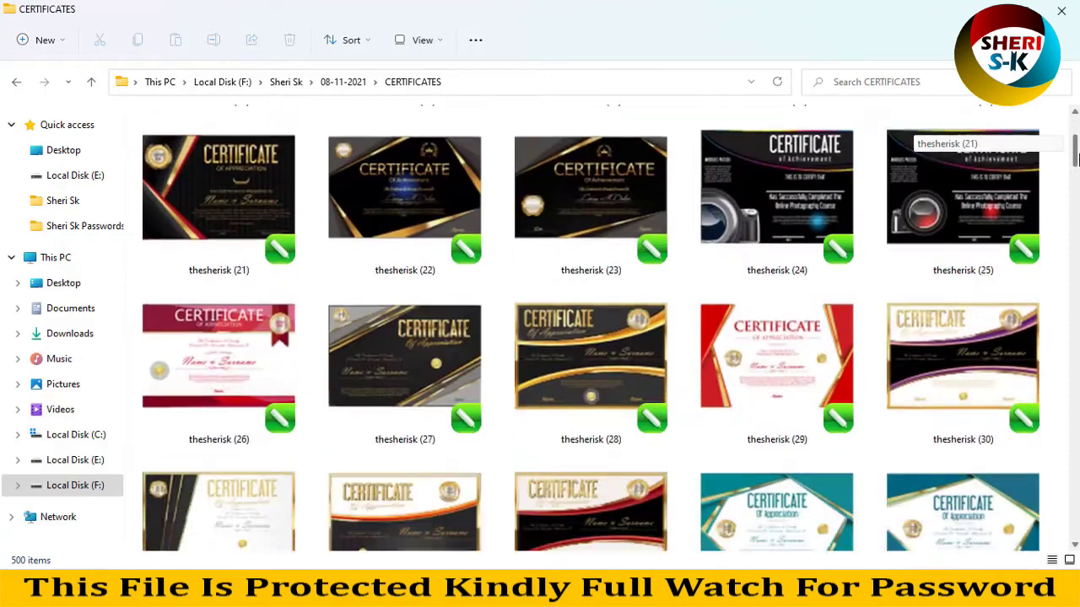
pyautogui.scroll(-6, 1076, 145)
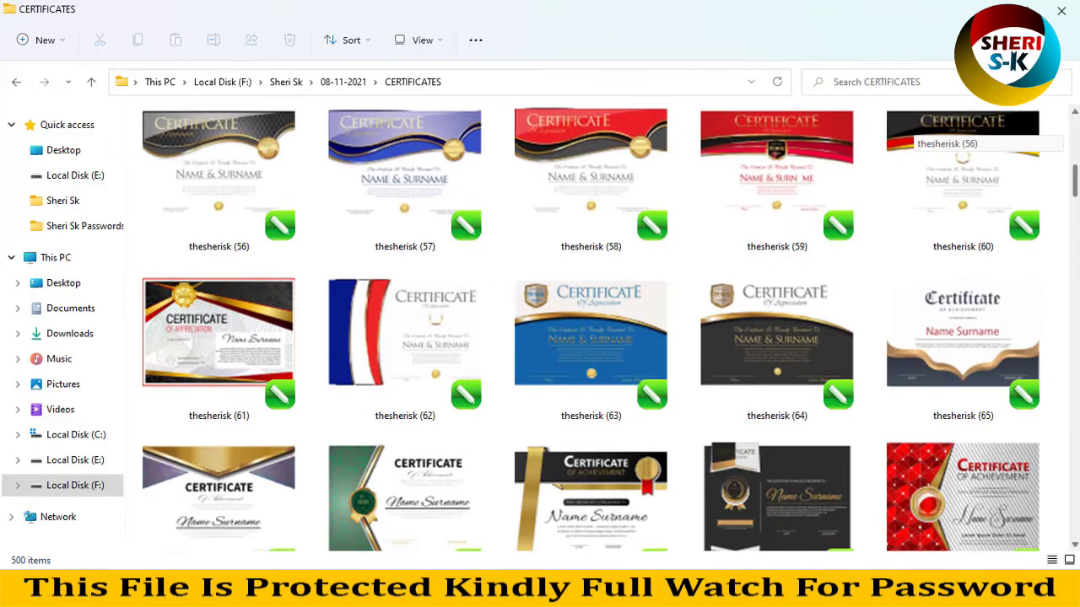
pyautogui.scroll(-8, 912, 134)
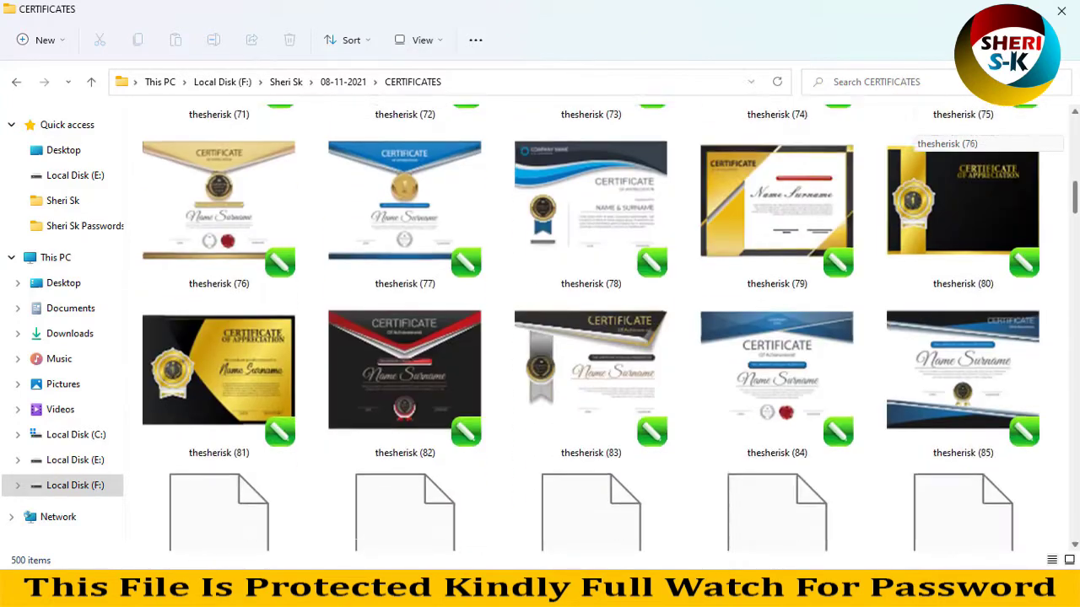
pyautogui.scroll(-8, 913, 134)
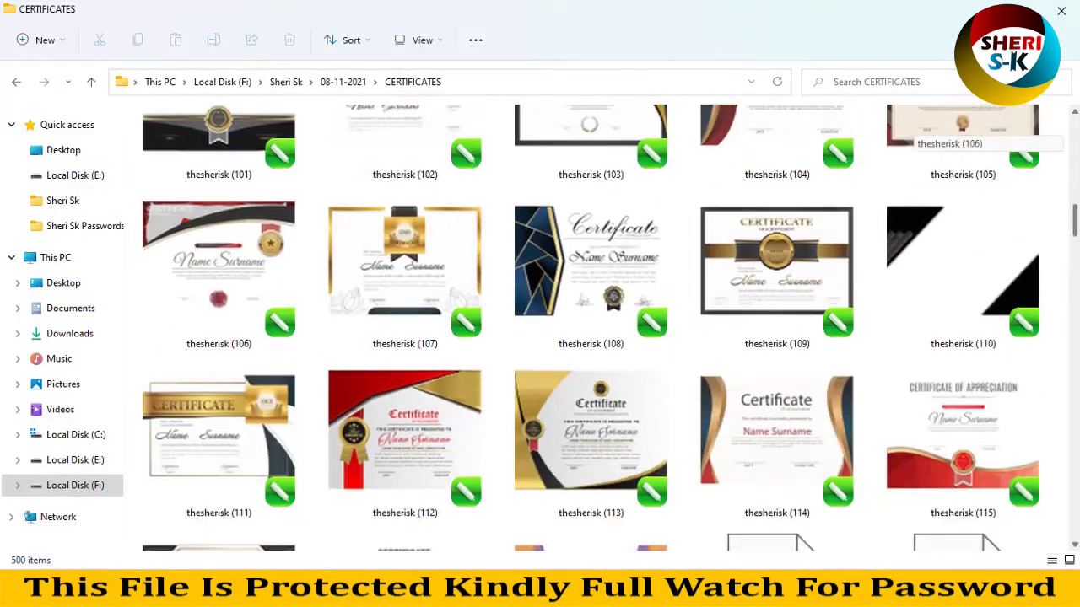
pyautogui.scroll(-20, 913, 133)
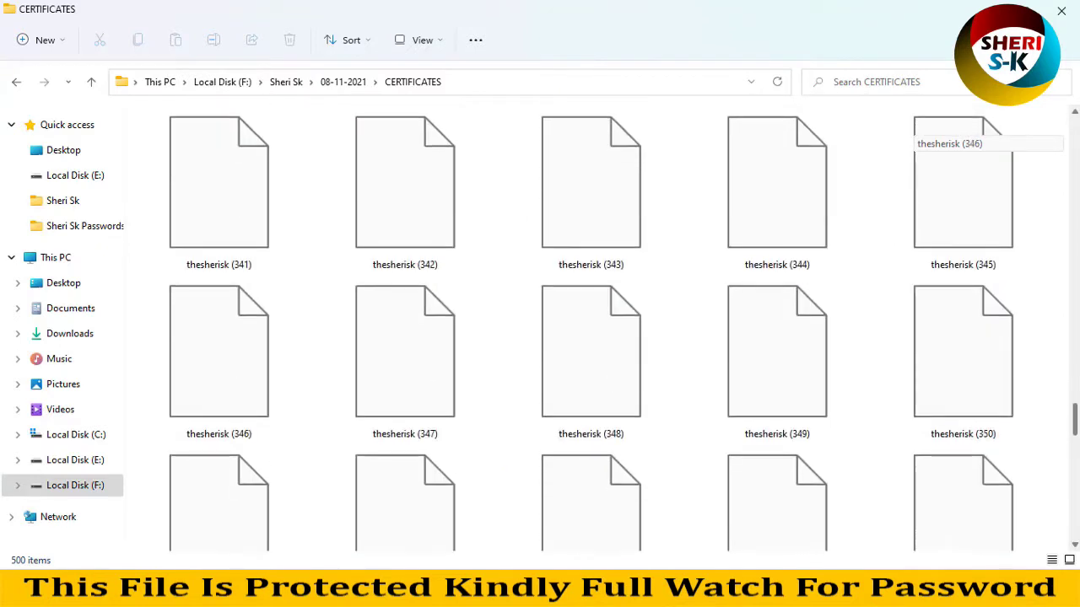
pyautogui.scroll(-20, 913, 133)
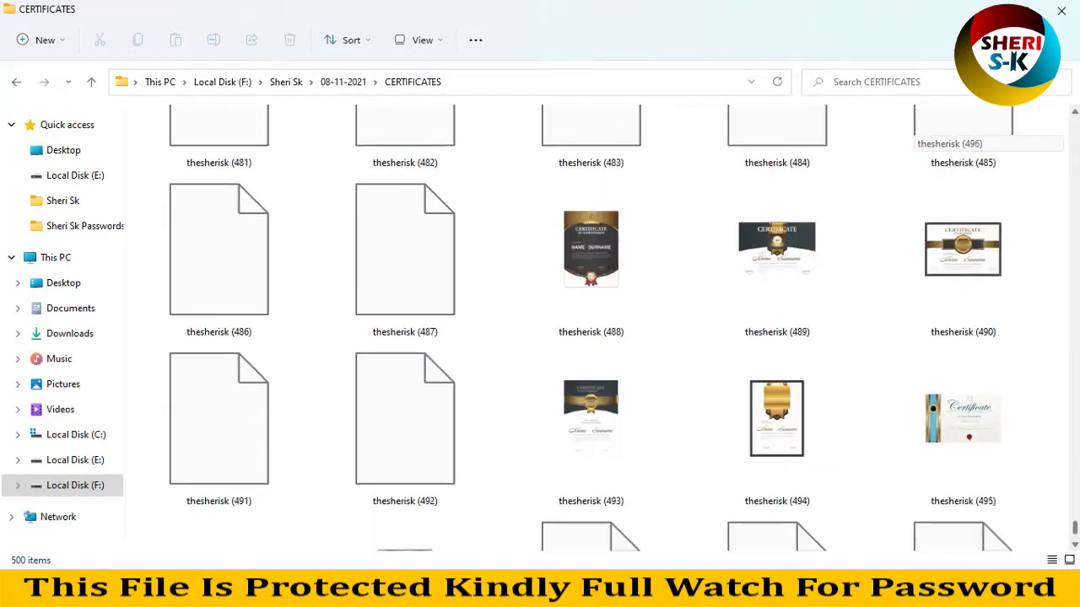
pyautogui.scroll(8, 913, 134)
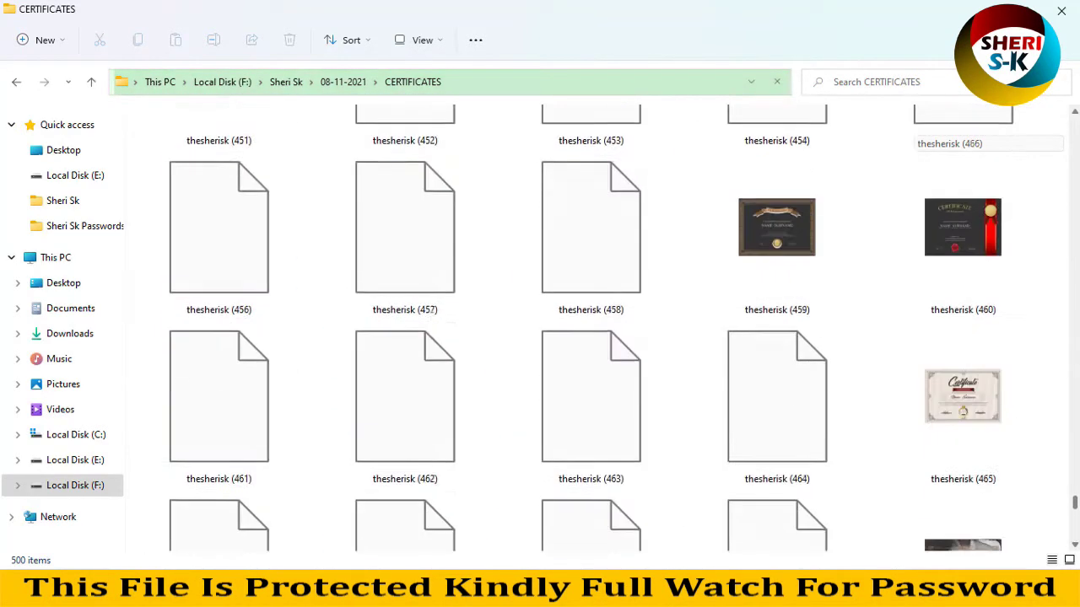
pyautogui.scroll(-1, 912, 134)
pyautogui.scroll(20, 913, 133)
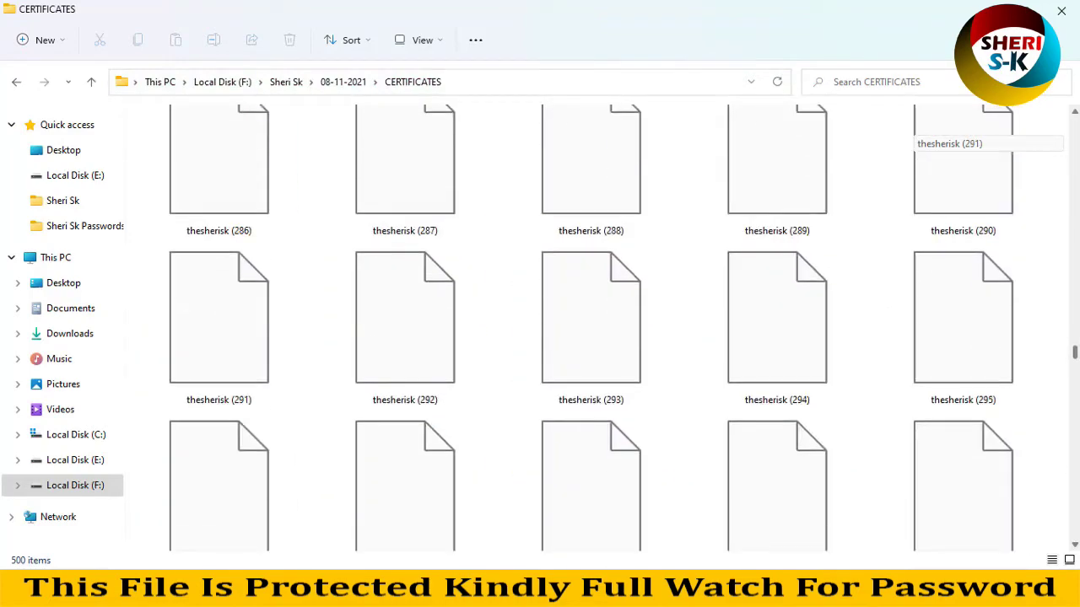
pyautogui.scroll(20, 912, 133)
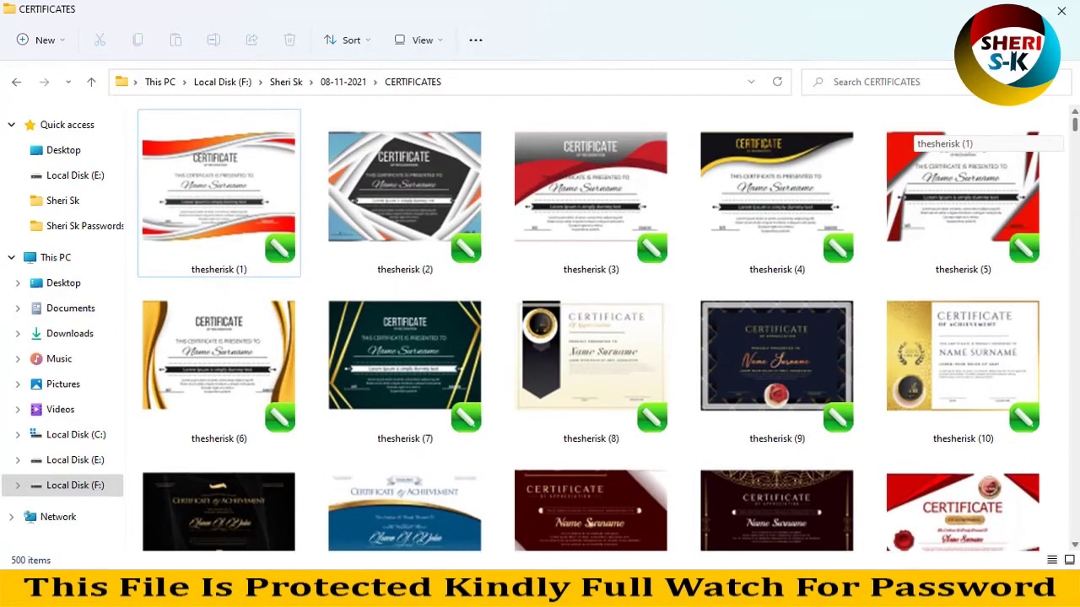
pyautogui.doubleClick(237, 210)
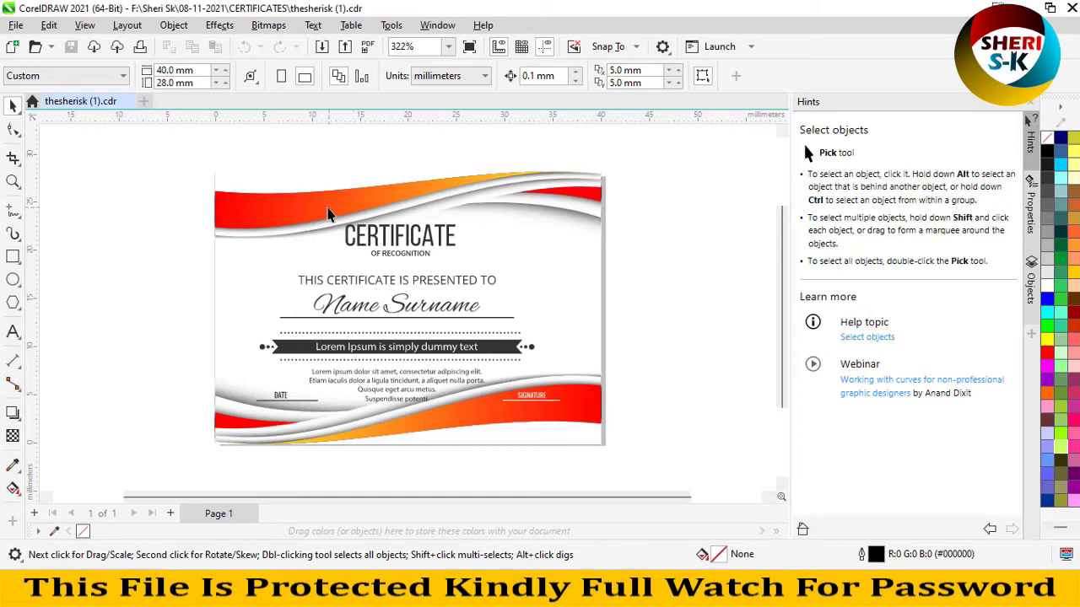
# - Drag the certificate design around, then undo to restore its original position
pyautogui.moveTo(329, 214); pyautogui.dragTo(358, 245)
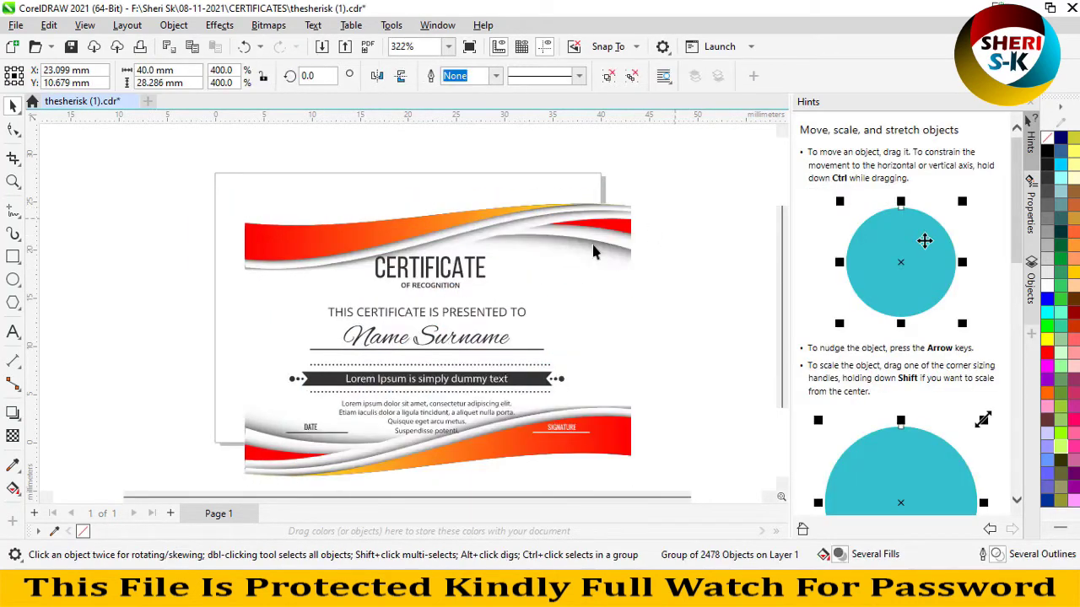
pyautogui.moveTo(461, 267); pyautogui.dragTo(393, 248)
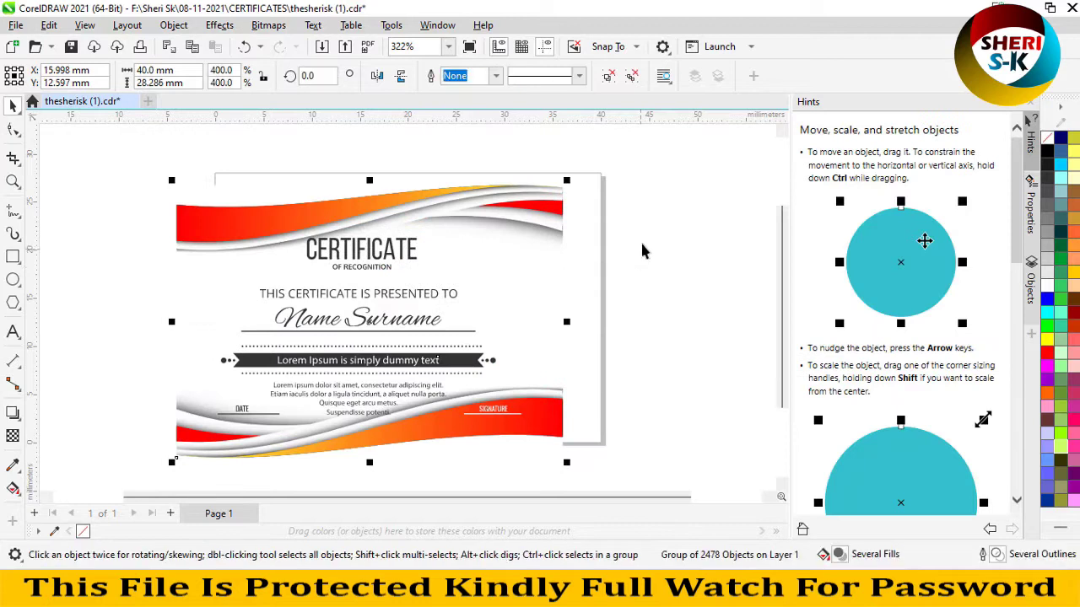
pyautogui.hotkey('ctrl', 'z')
pyautogui.hotkey('ctrl', 'z')
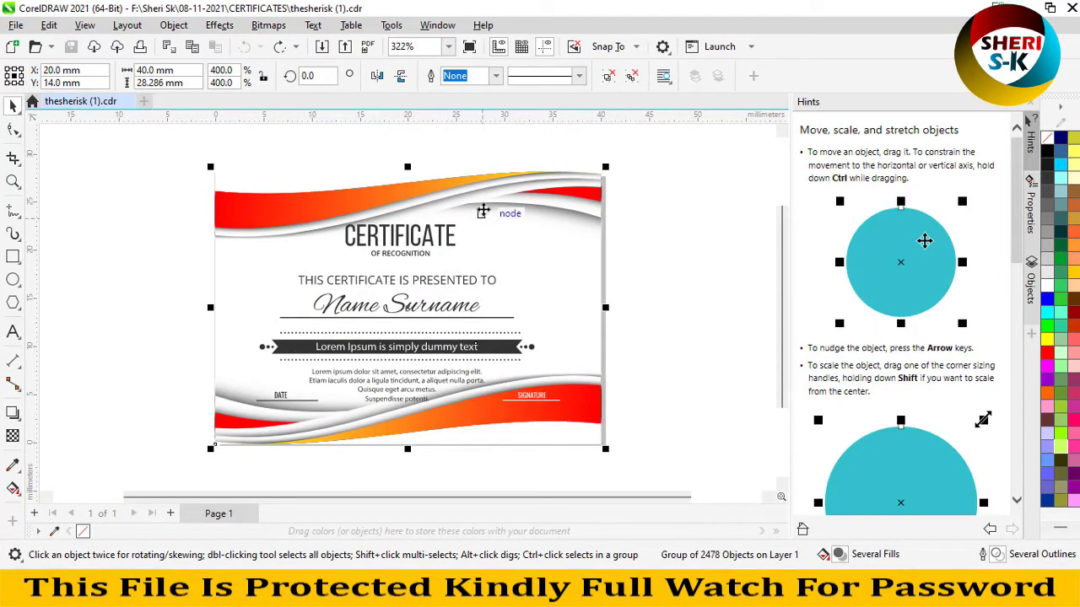
# - Ungroup the certificate and test-move its red, dark and grey wave shapes, then undo the moves
pyautogui.click(607, 77)
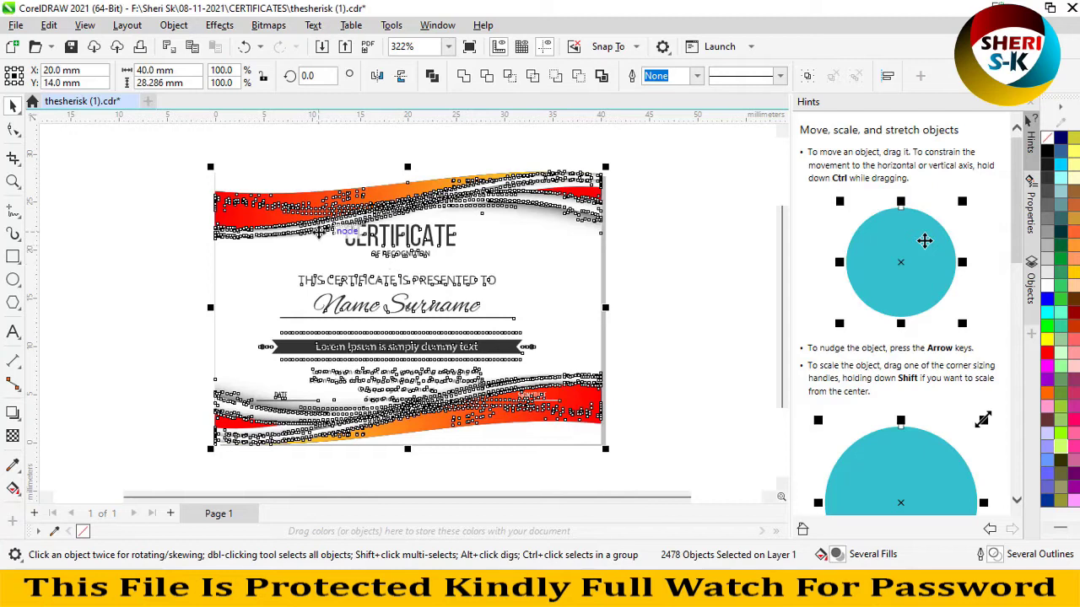
pyautogui.click(638, 254)
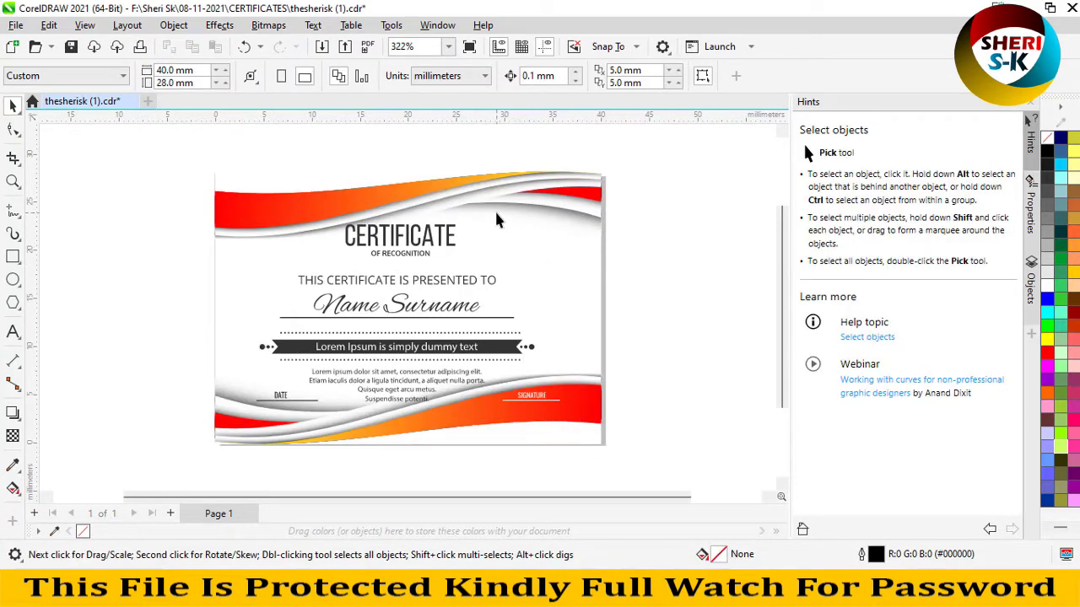
pyautogui.click(362, 196)
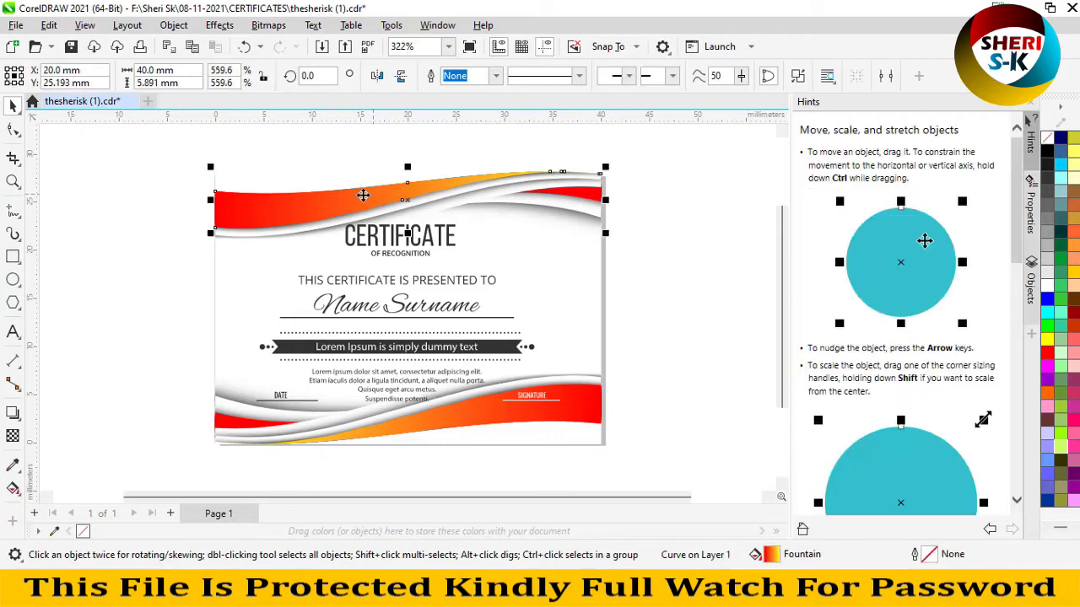
pyautogui.moveTo(361, 197); pyautogui.dragTo(353, 168)
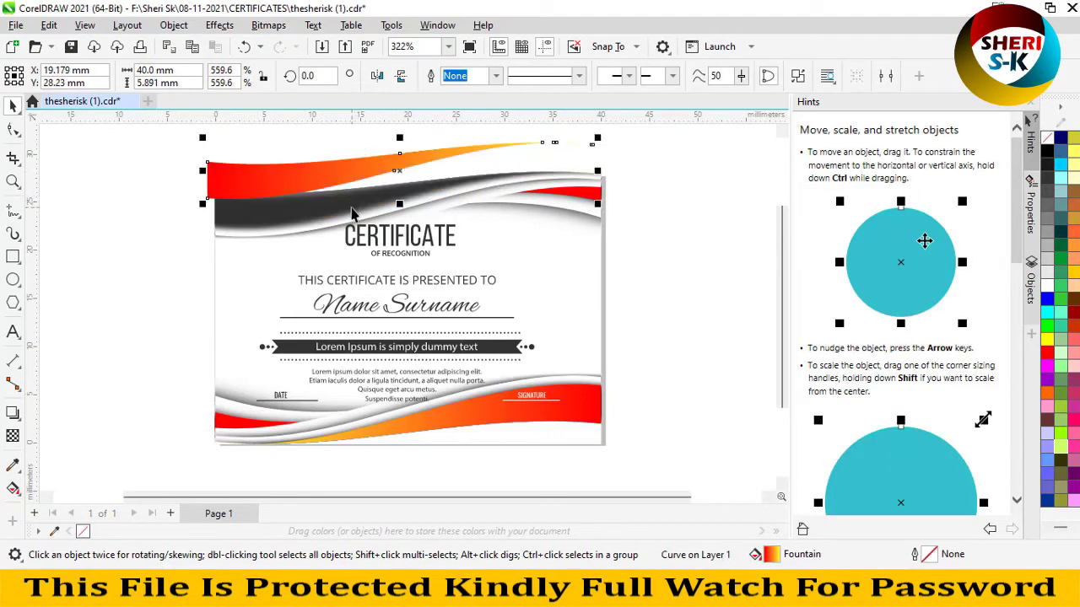
pyautogui.moveTo(353, 213); pyautogui.dragTo(152, 244)
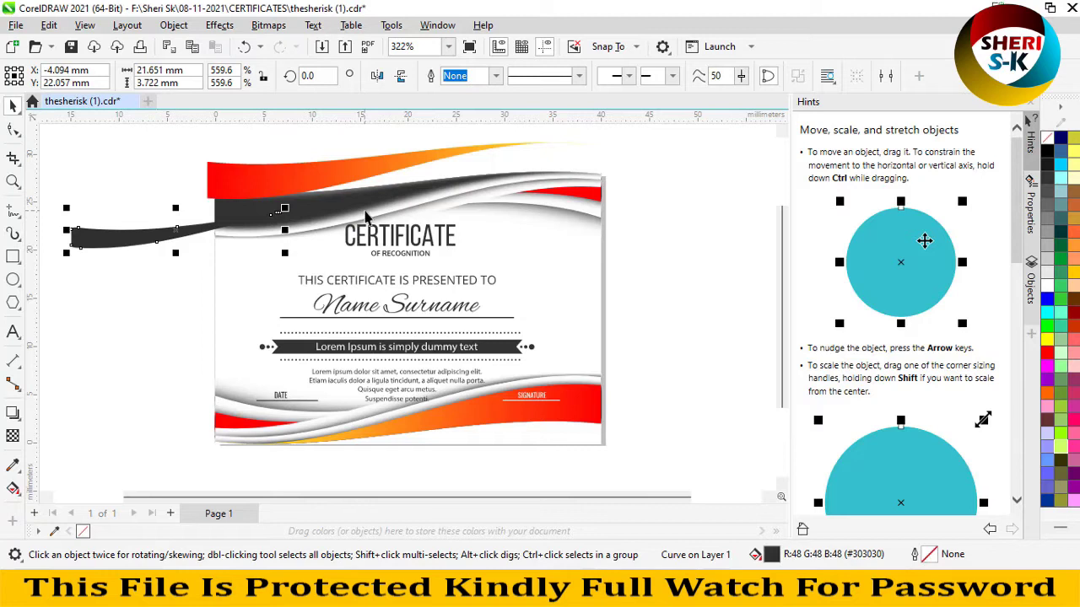
pyautogui.moveTo(365, 217); pyautogui.dragTo(403, 196)
pyautogui.hotkey('ctrl', 'z')
pyautogui.hotkey('ctrl', 'z')
pyautogui.hotkey('ctrl', 'z')
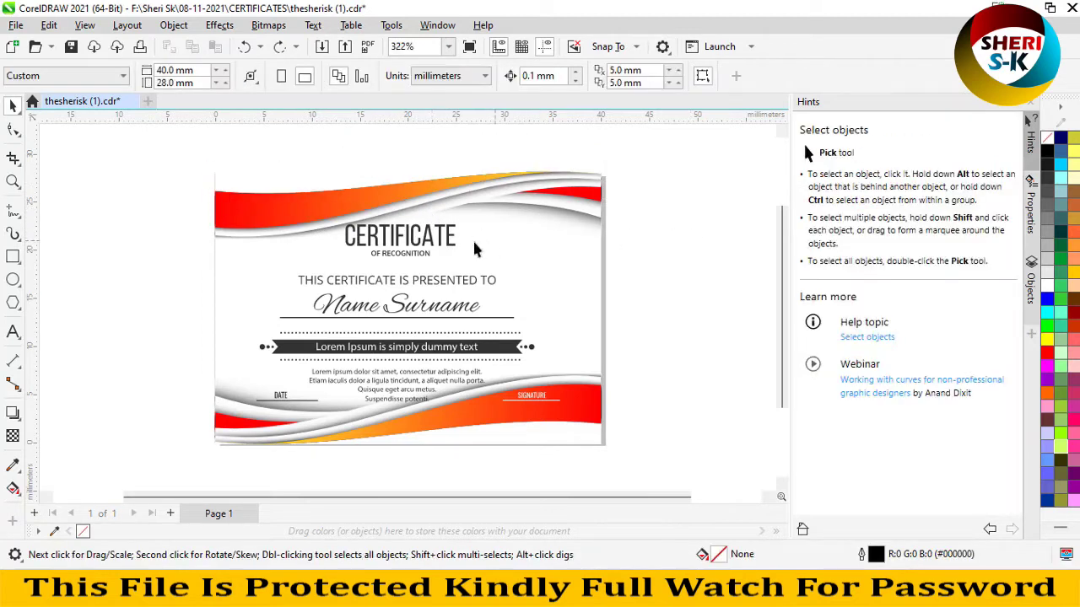
# - Select letters of CERTIFICATE, Name and PRESENTED to confirm they are separate curves
pyautogui.click(438, 244)
pyautogui.click(439, 244)
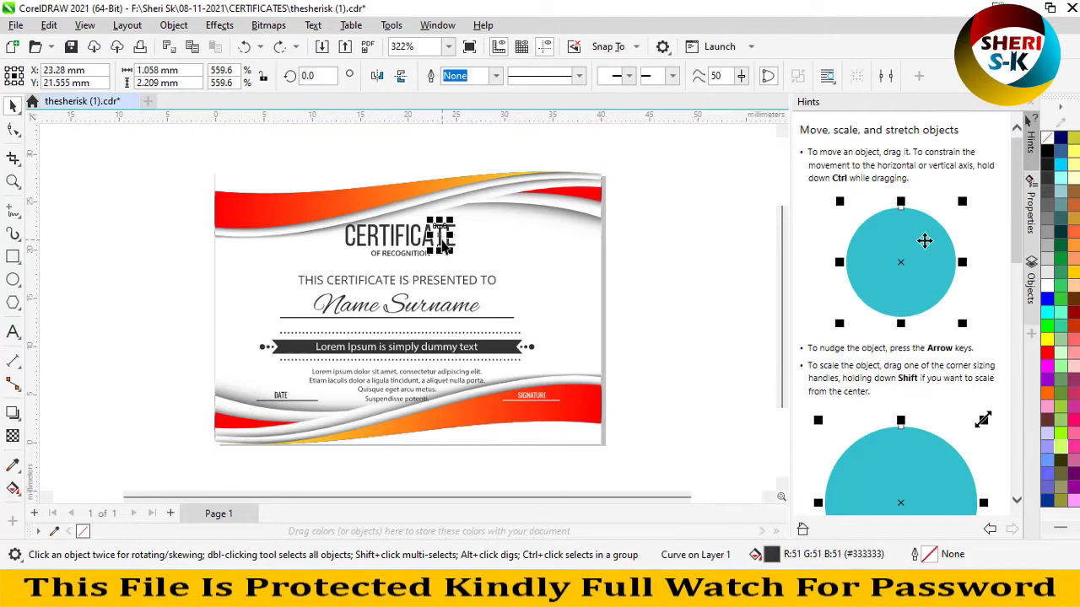
pyautogui.scroll(2, 401, 246)
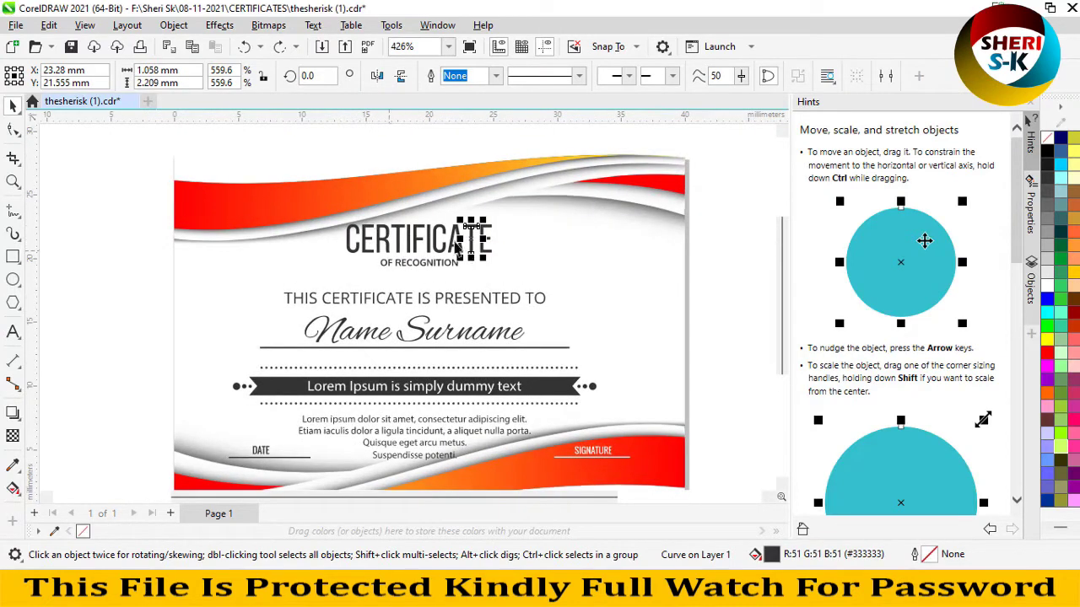
pyautogui.click(419, 324)
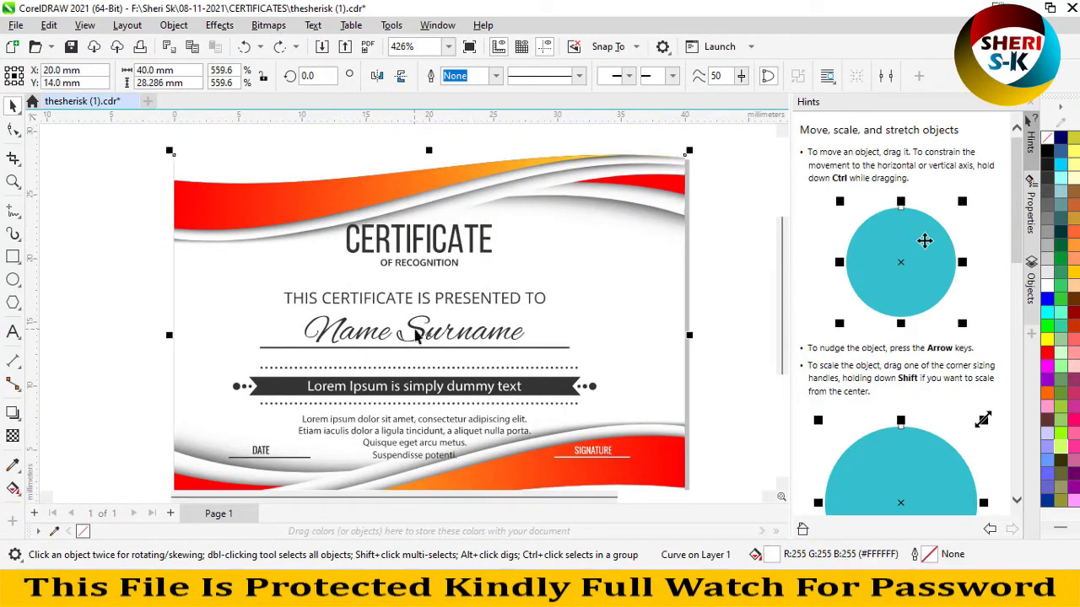
pyautogui.click(415, 335)
pyautogui.click(371, 336)
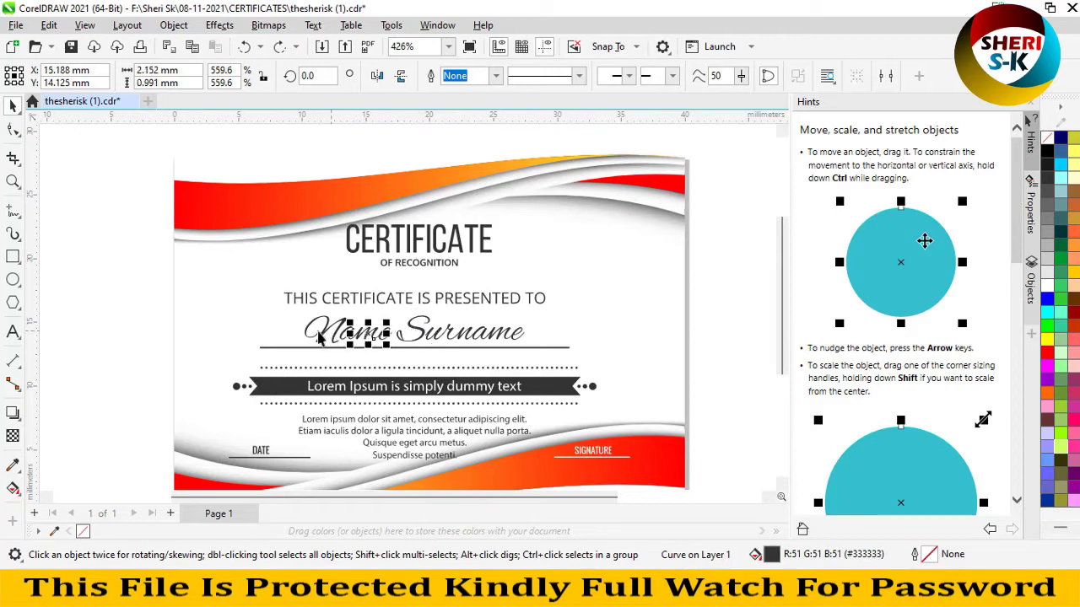
pyautogui.click(396, 299)
pyautogui.click(468, 299)
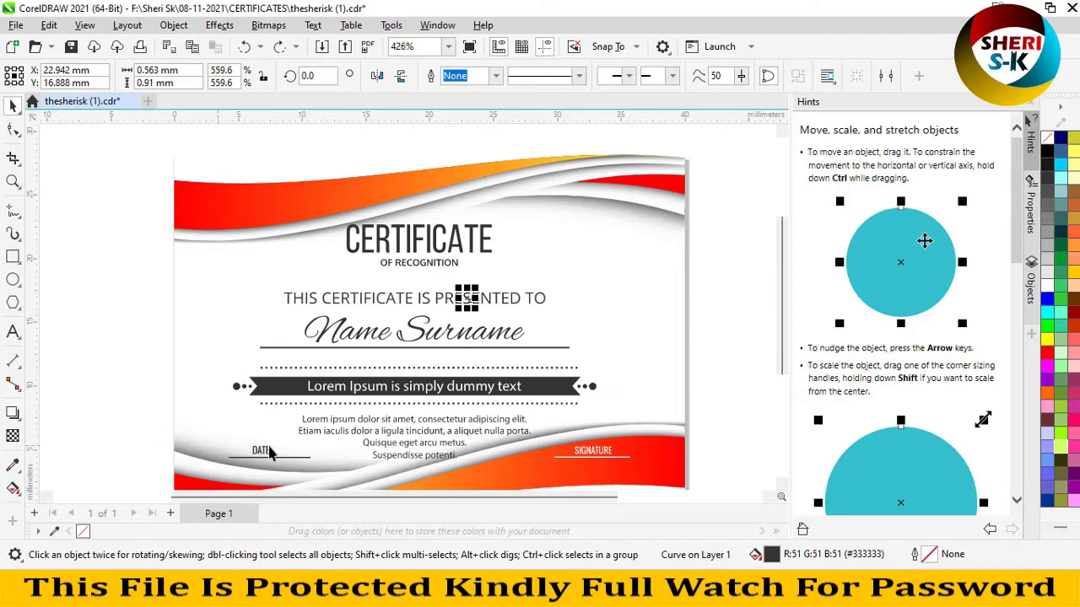
# - Try red, yellow, blue, cyan and teal fills on the banner panel, ending with dark grey
pyautogui.click(541, 390)
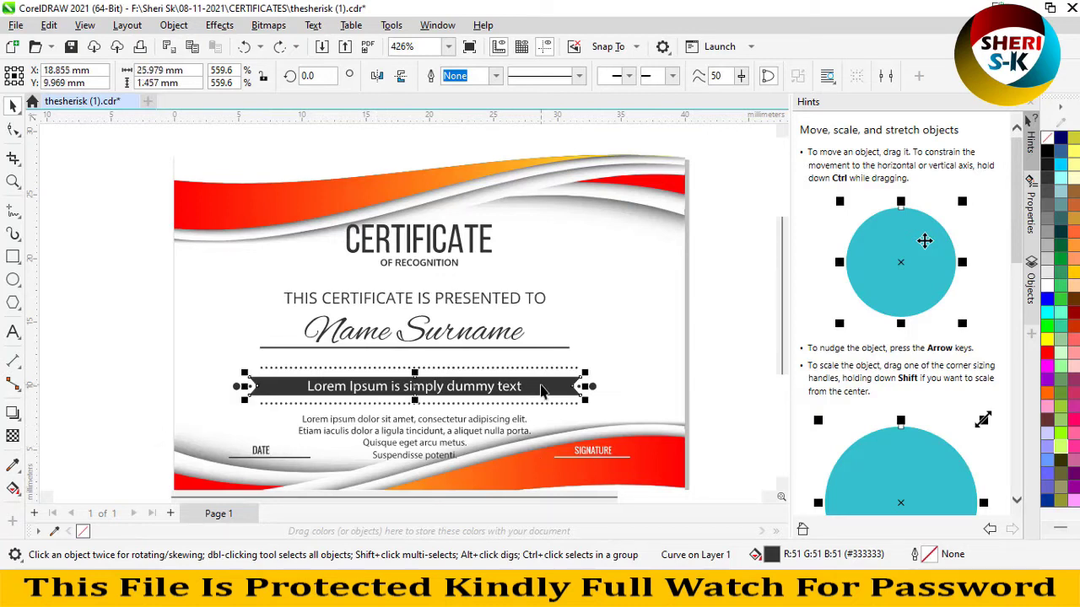
pyautogui.click(1047, 352)
pyautogui.click(1047, 339)
pyautogui.click(1047, 299)
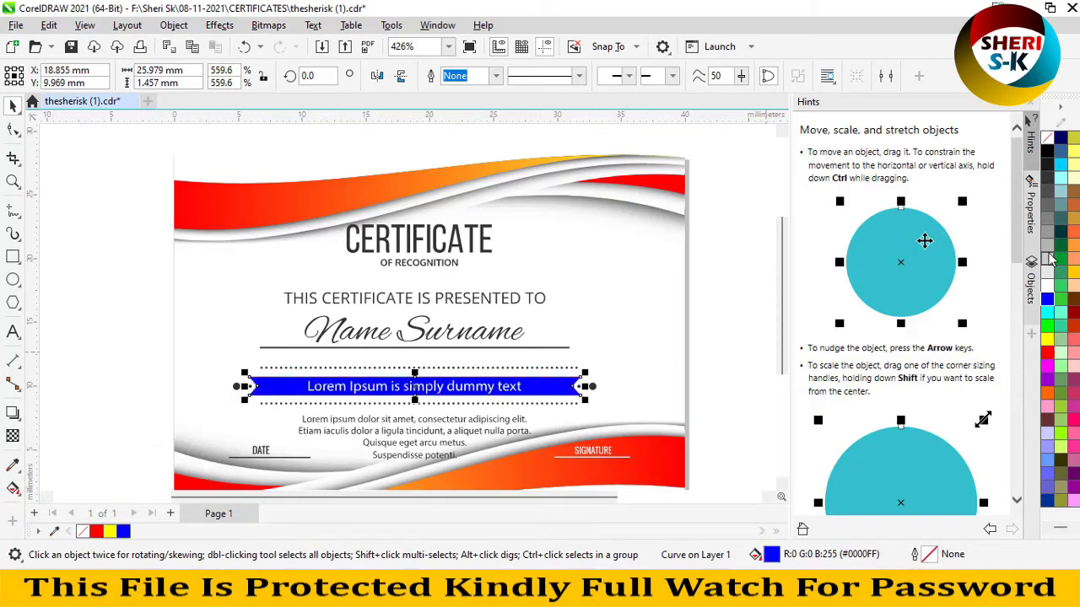
pyautogui.click(1052, 221)
pyautogui.click(1060, 204)
pyautogui.click(1061, 177)
pyautogui.click(1061, 164)
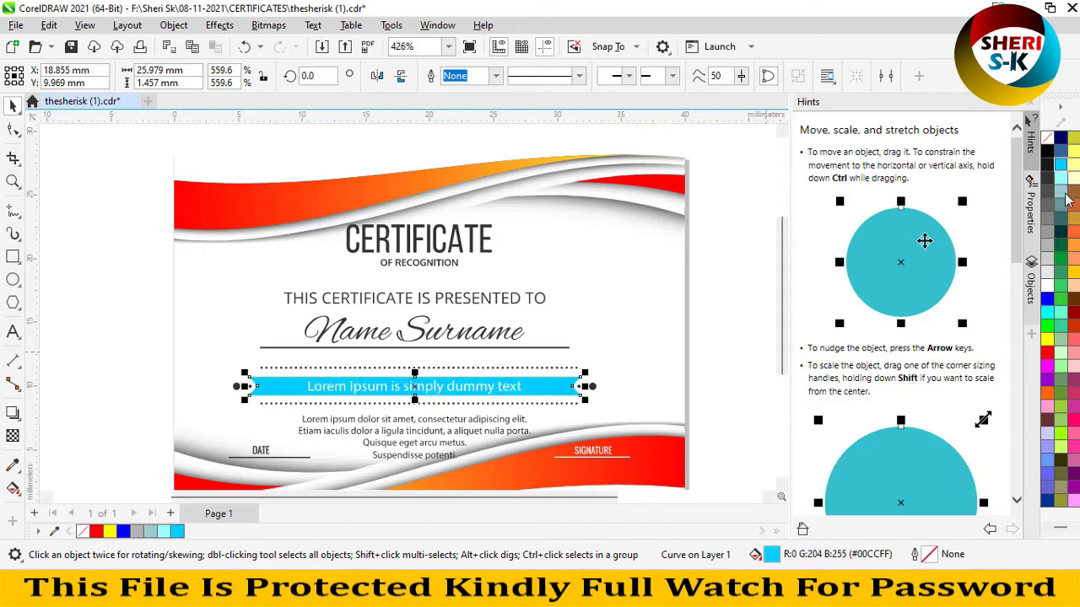
pyautogui.click(1061, 193)
pyautogui.click(1046, 210)
# - Try light, medium and dark grey on the certificate background, then return it to white
pyautogui.click(604, 279)
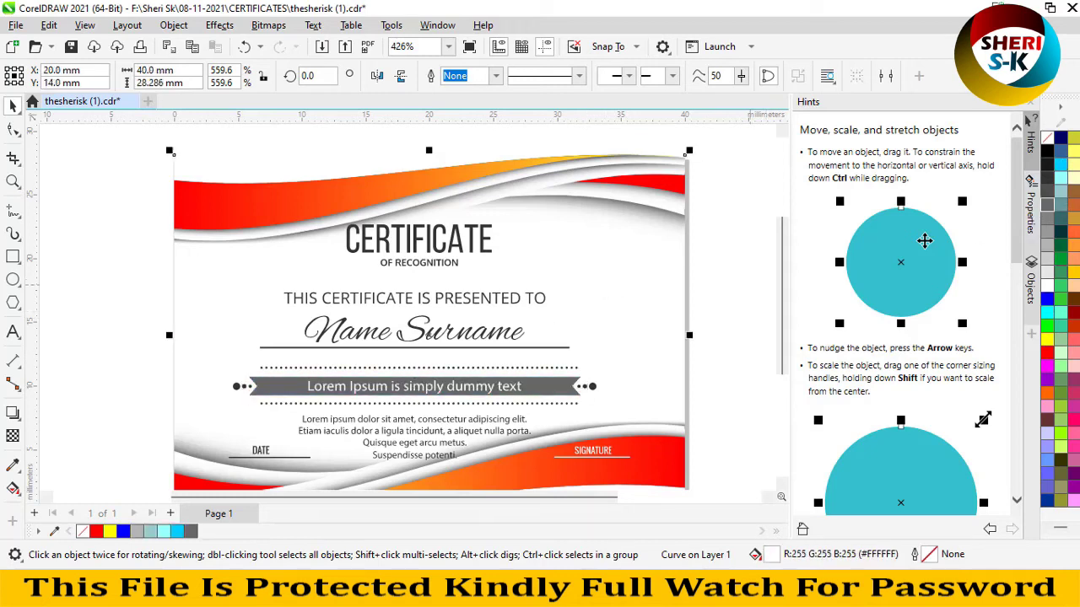
pyautogui.click(1046, 221)
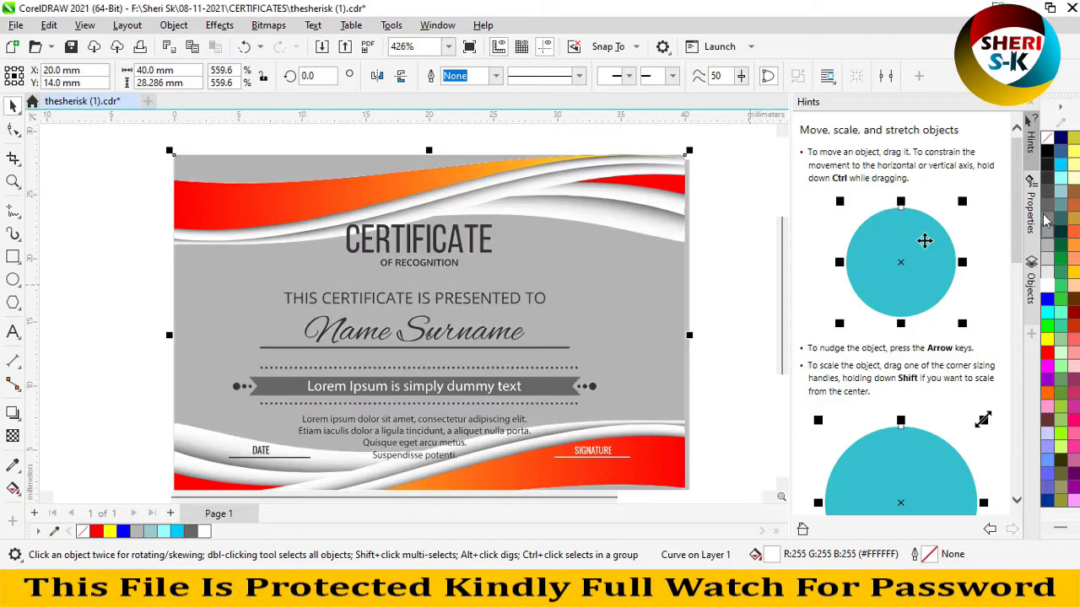
pyautogui.click(1046, 232)
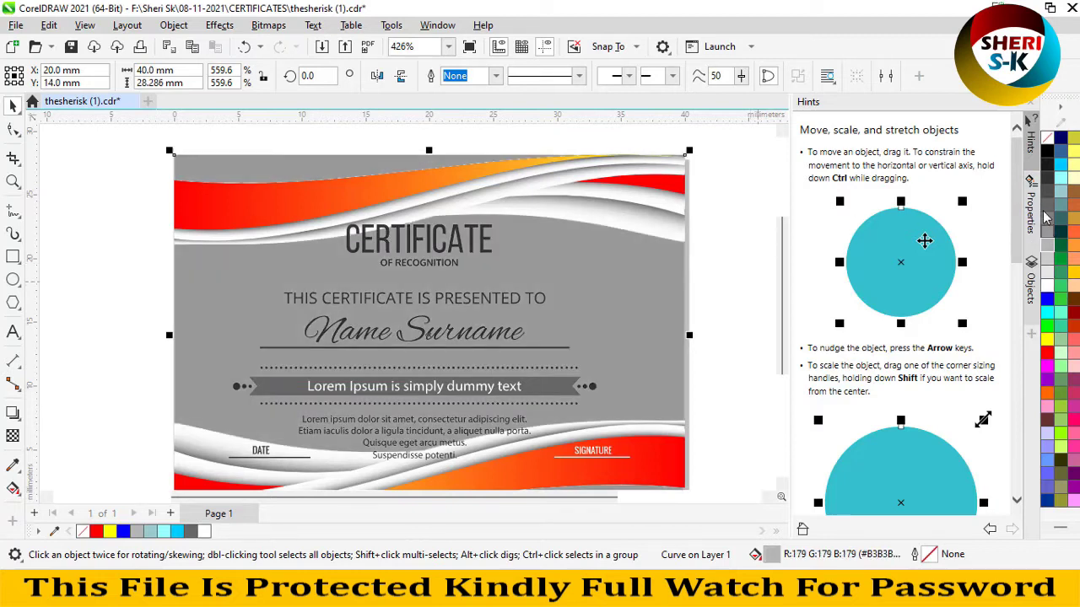
pyautogui.click(1046, 210)
pyautogui.click(1047, 282)
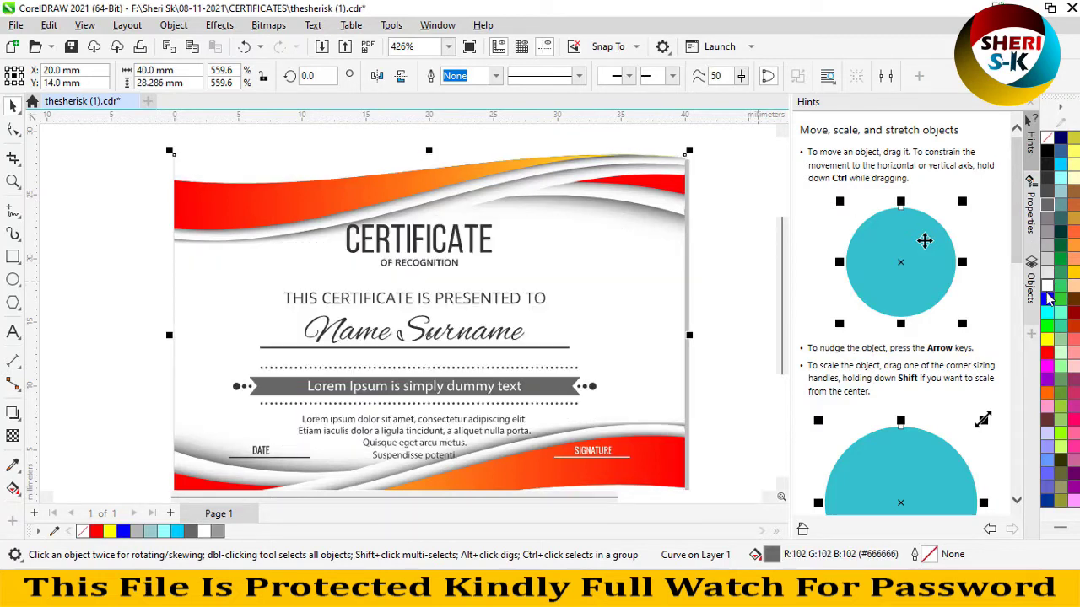
# - Close thesherisk (1) without saving the changes
pyautogui.click(731, 199)
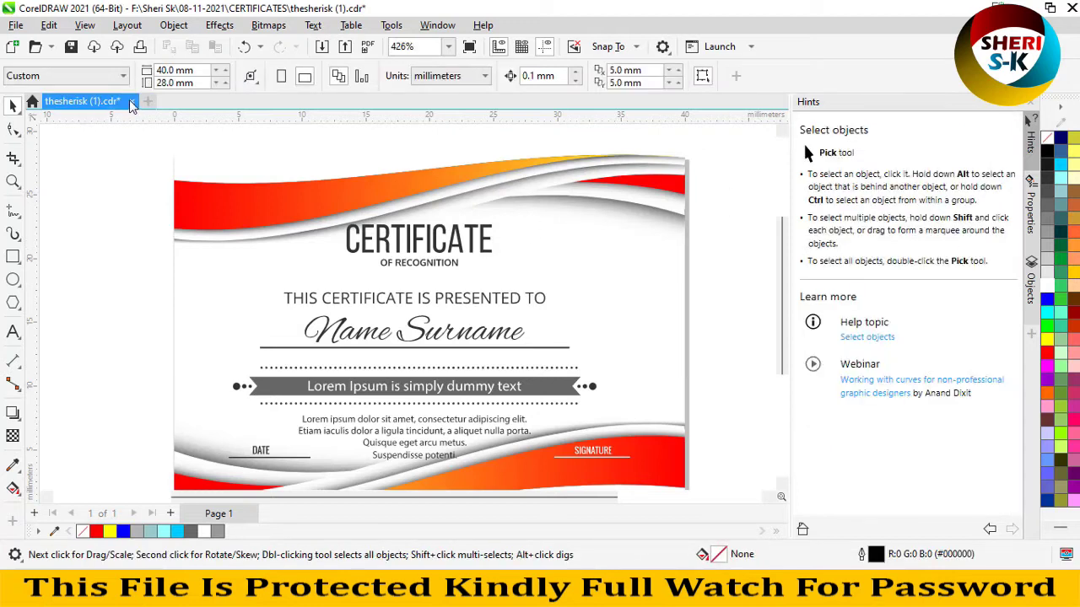
pyautogui.click(132, 101)
pyautogui.click(540, 331)
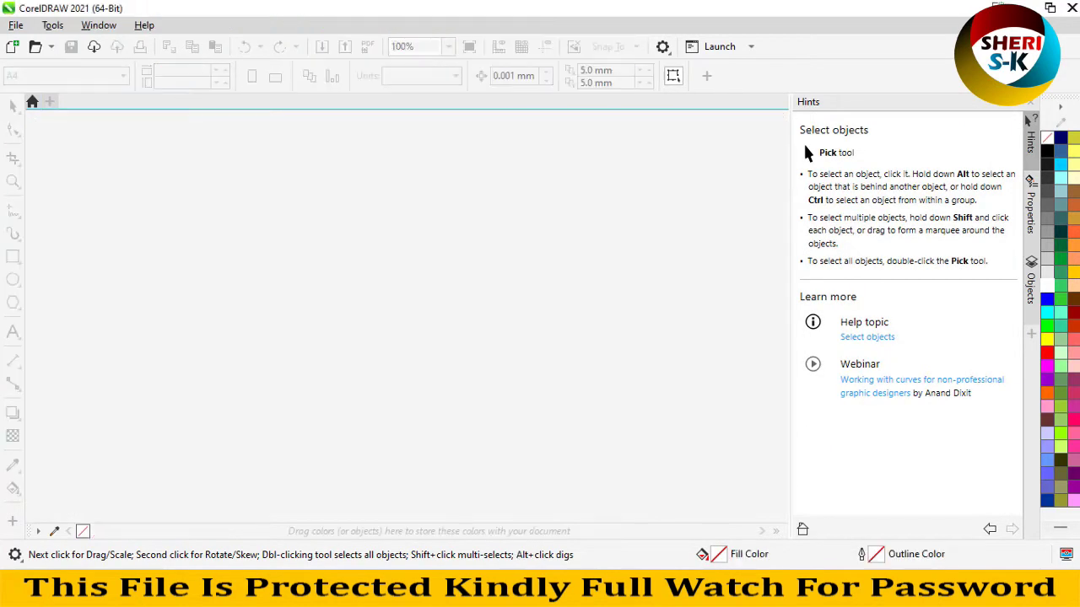
# - Back in the CERTIFICATES folder, open the thesherisk (3) template
pyautogui.hotkey('alt', 'Tab')
pyautogui.click(580, 189)
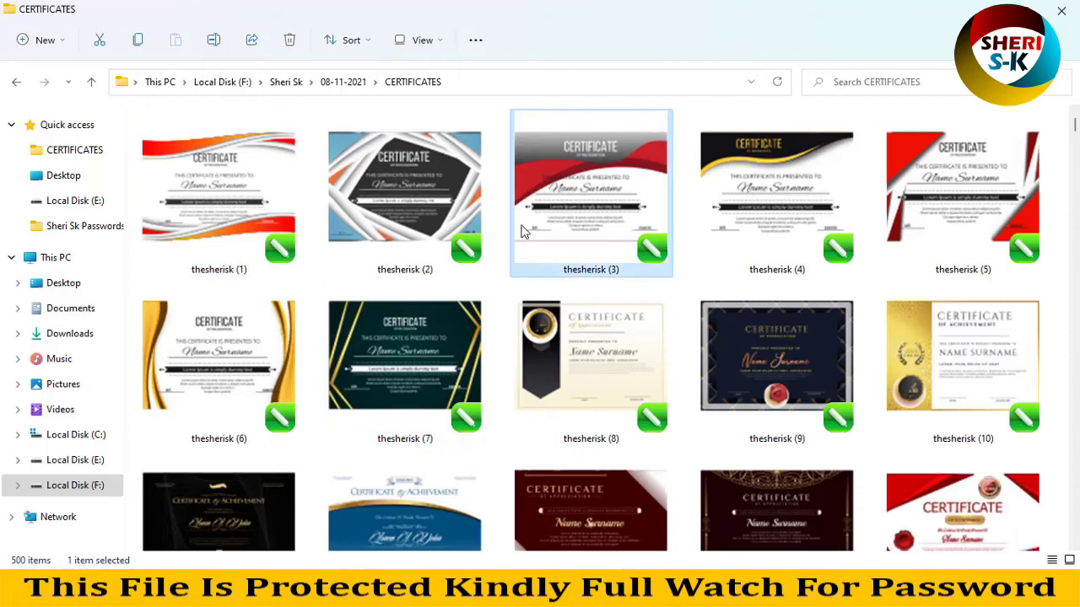
pyautogui.doubleClick(567, 213)
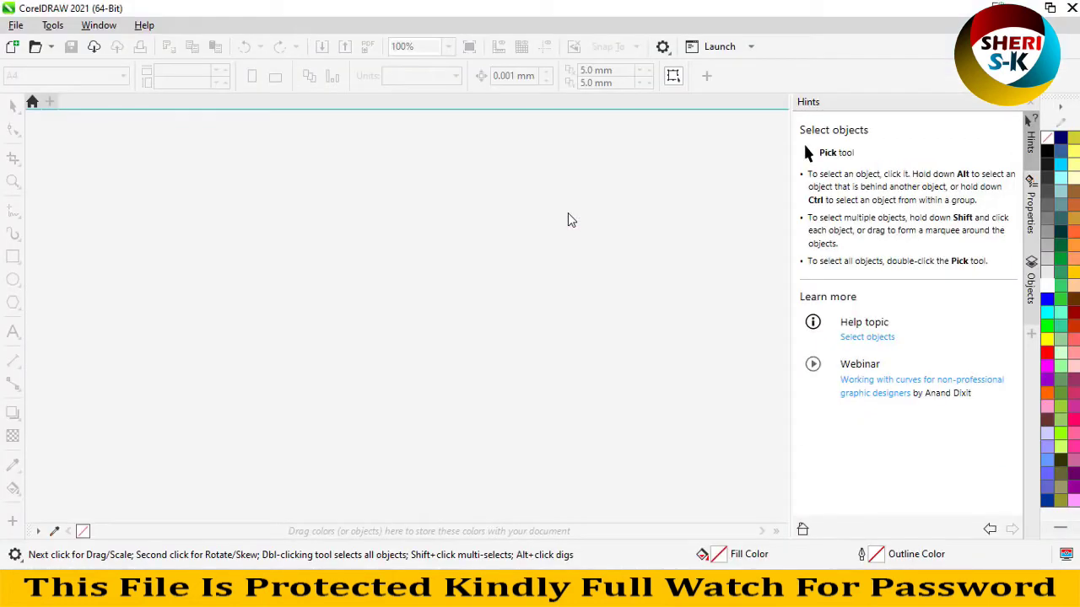
# - Inspect the page by selecting all objects, the header group and individual letter curves
pyautogui.hotkey('ctrl', 'a')
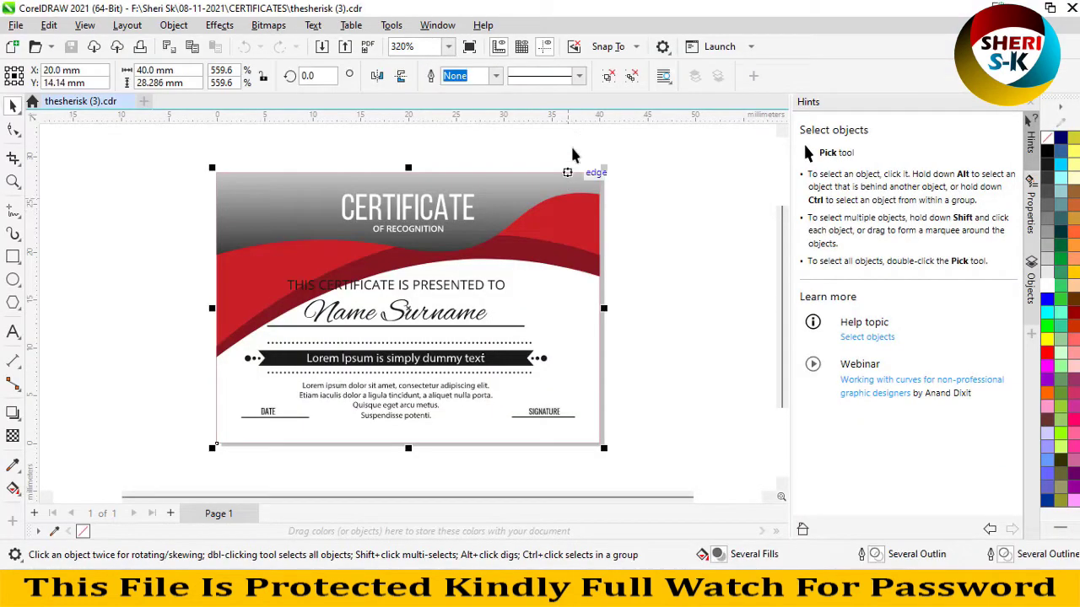
pyautogui.click(660, 206)
pyautogui.click(487, 200)
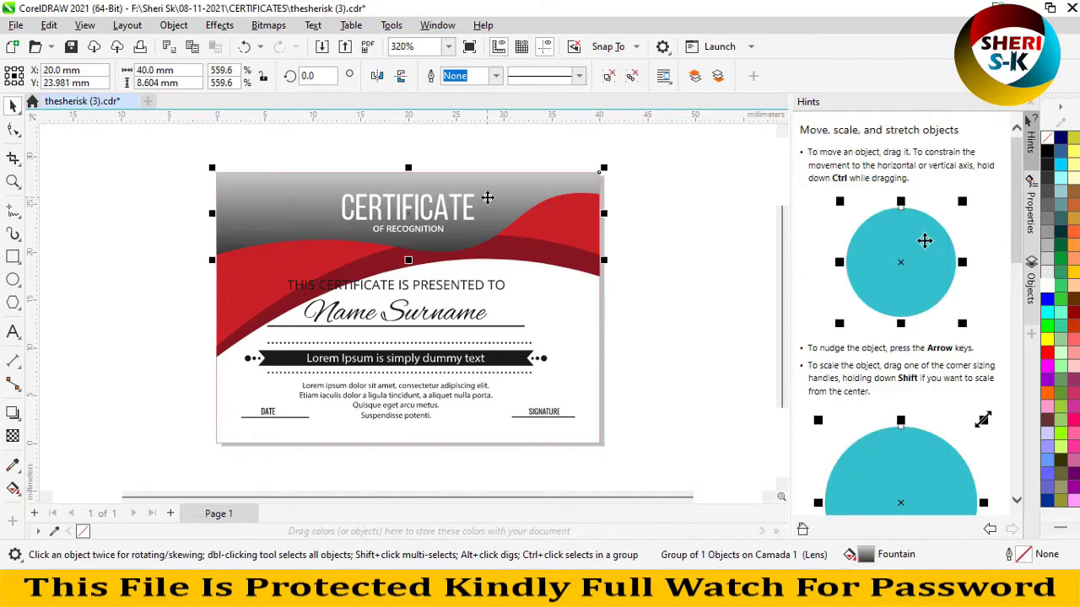
pyautogui.keyDown('ctrl'); pyautogui.click(416, 207); pyautogui.keyUp('ctrl')
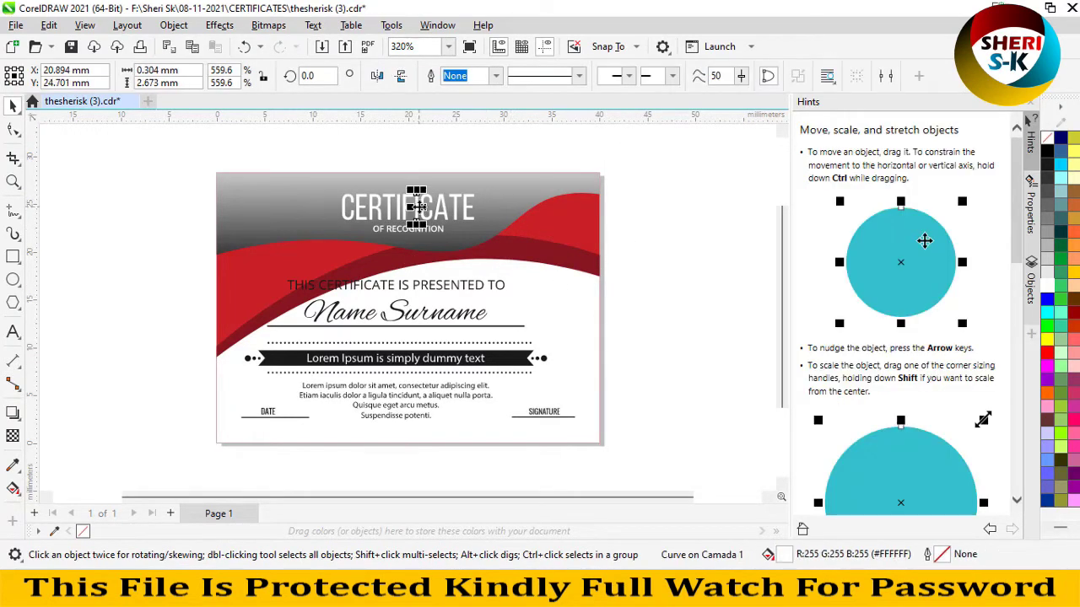
pyautogui.keyDown('ctrl'); pyautogui.click(422, 314); pyautogui.keyUp('ctrl')
# - Delete the a of Name and the S, r, m and a letters of the placeholder
pyautogui.scroll(1, 413, 312)
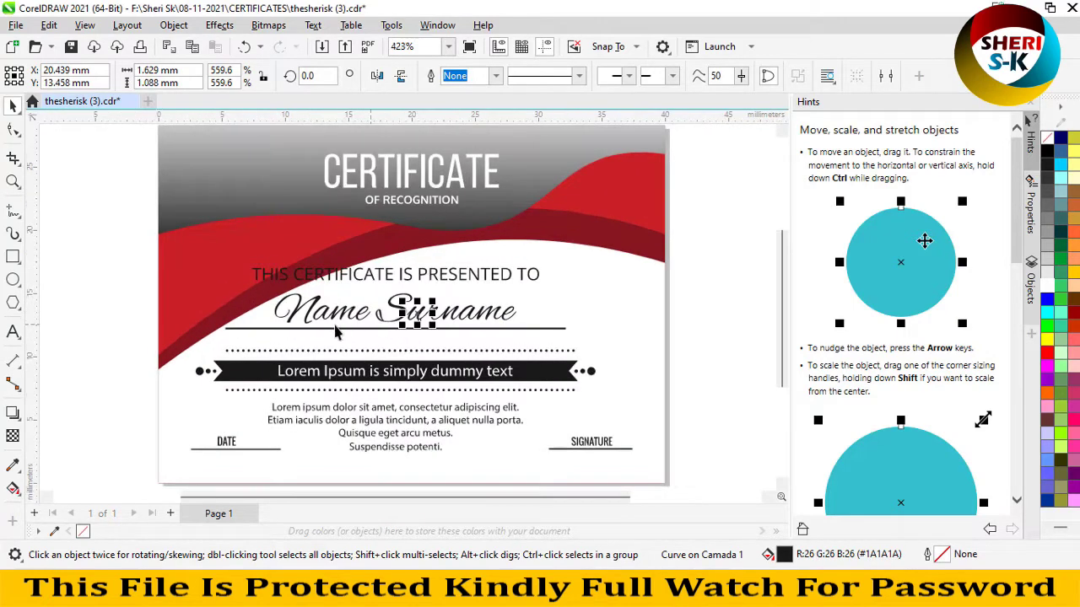
pyautogui.keyDown('ctrl'); pyautogui.click(333, 318); pyautogui.keyUp('ctrl')
pyautogui.press('Delete')
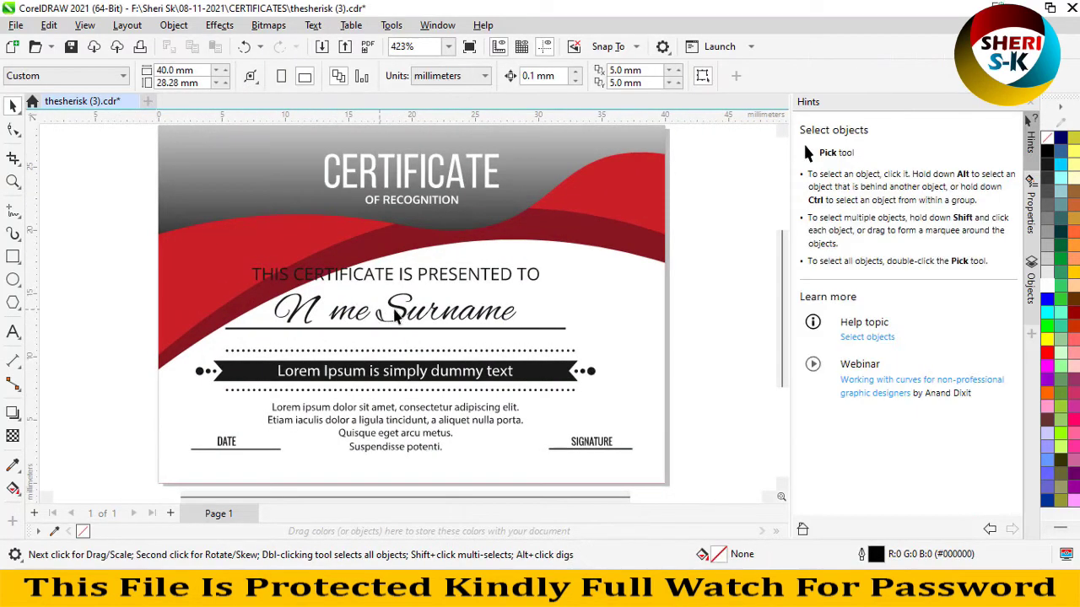
pyautogui.keyDown('ctrl'); pyautogui.click(400, 310); pyautogui.keyUp('ctrl')
pyautogui.press('Delete')
pyautogui.keyDown('ctrl'); pyautogui.click(433, 314); pyautogui.keyUp('ctrl')
pyautogui.press('Delete')
pyautogui.keyDown('ctrl'); pyautogui.click(490, 320); pyautogui.keyUp('ctrl')
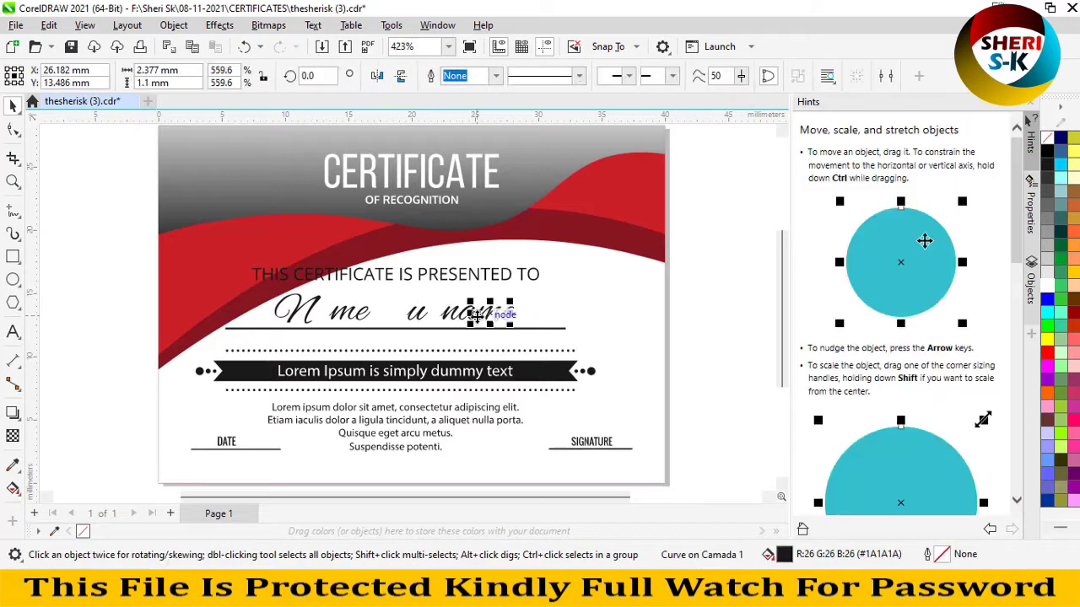
pyautogui.press('Delete')
pyautogui.keyDown('ctrl'); pyautogui.click(466, 315); pyautogui.keyUp('ctrl')
pyautogui.press('Delete')
# - Delete the remaining e, n, u, m, e and N letters, leaving the name line empty
pyautogui.scroll(1, 500, 318)
pyautogui.keyDown('ctrl'); pyautogui.click(510, 314); pyautogui.keyUp('ctrl')
pyautogui.press('Delete')
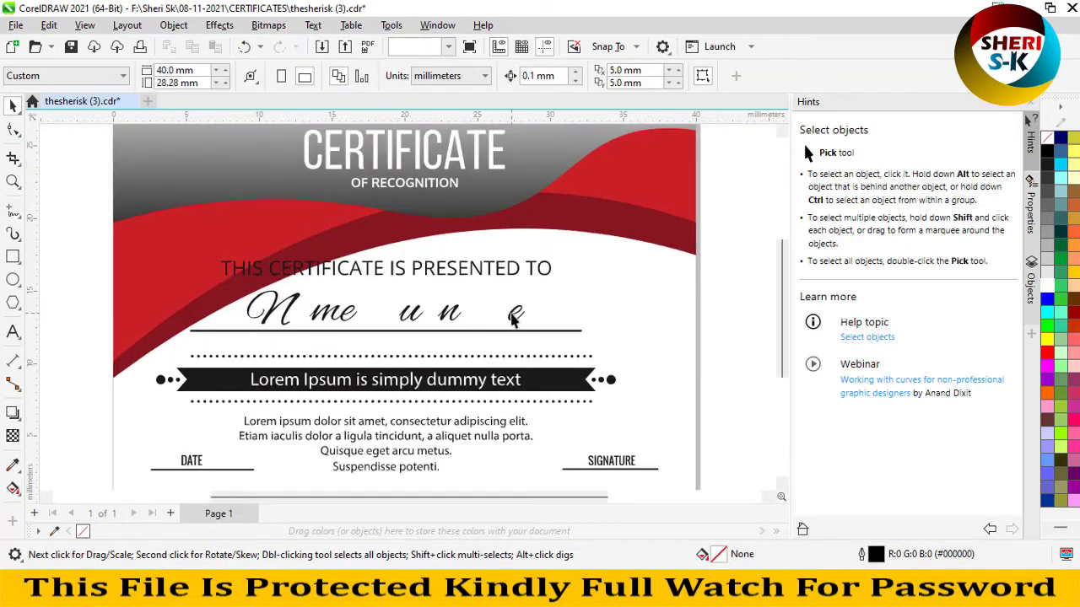
pyautogui.keyDown('ctrl'); pyautogui.click(449, 314); pyautogui.keyUp('ctrl')
pyautogui.press('Delete')
pyautogui.keyDown('ctrl'); pyautogui.click(405, 316); pyautogui.keyUp('ctrl')
pyautogui.press('Delete')
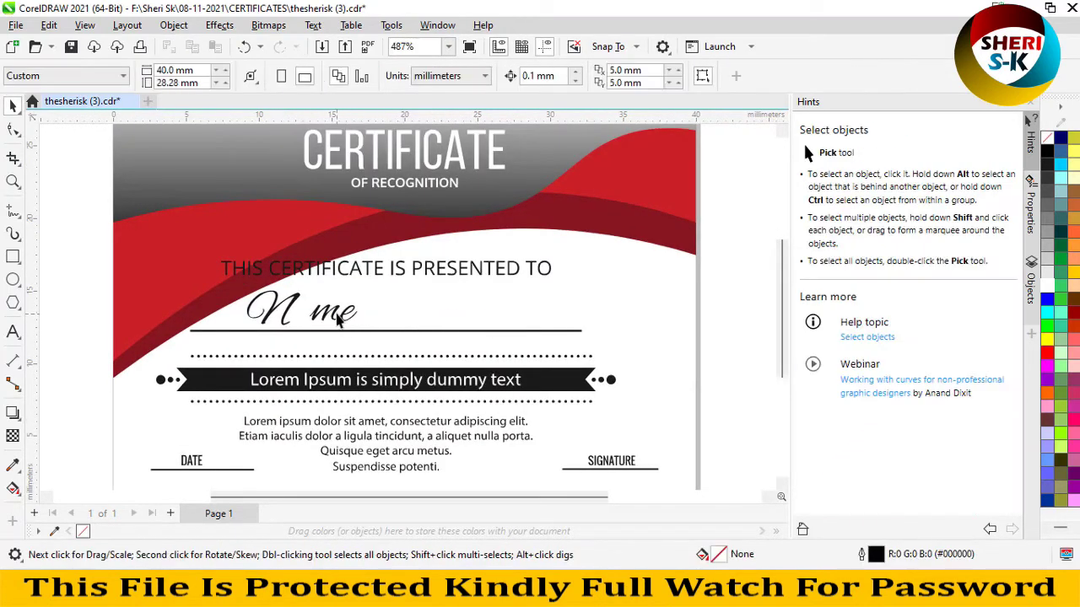
pyautogui.keyDown('ctrl'); pyautogui.click(320, 314); pyautogui.keyUp('ctrl')
pyautogui.press('Delete')
pyautogui.keyDown('ctrl'); pyautogui.click(337, 319); pyautogui.keyUp('ctrl')
pyautogui.press('Delete')
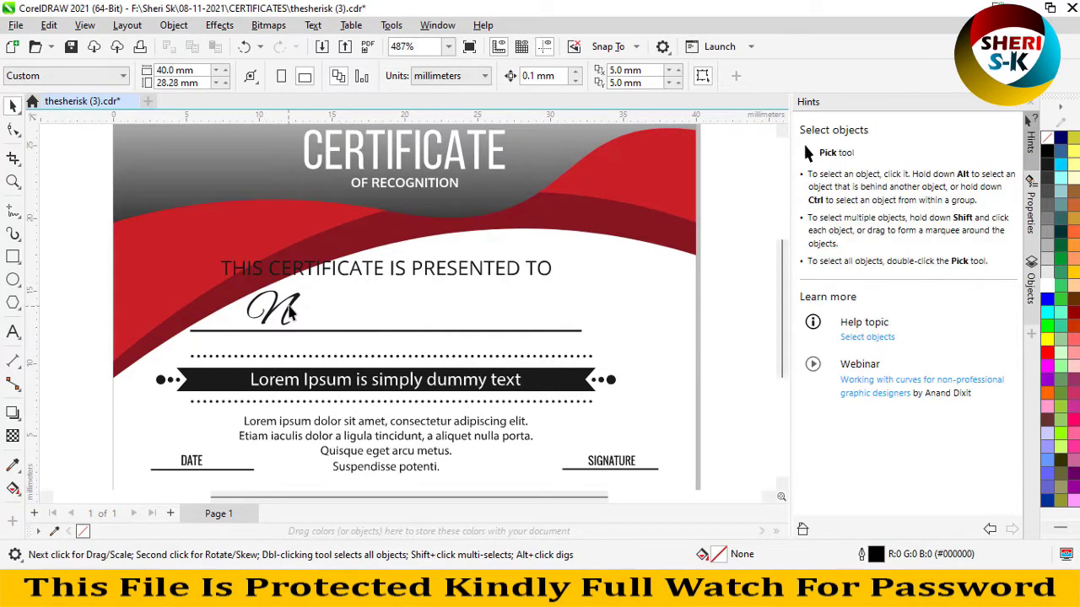
pyautogui.keyDown('ctrl'); pyautogui.click(253, 317); pyautogui.keyUp('ctrl')
pyautogui.press('Delete')
pyautogui.press('F8')
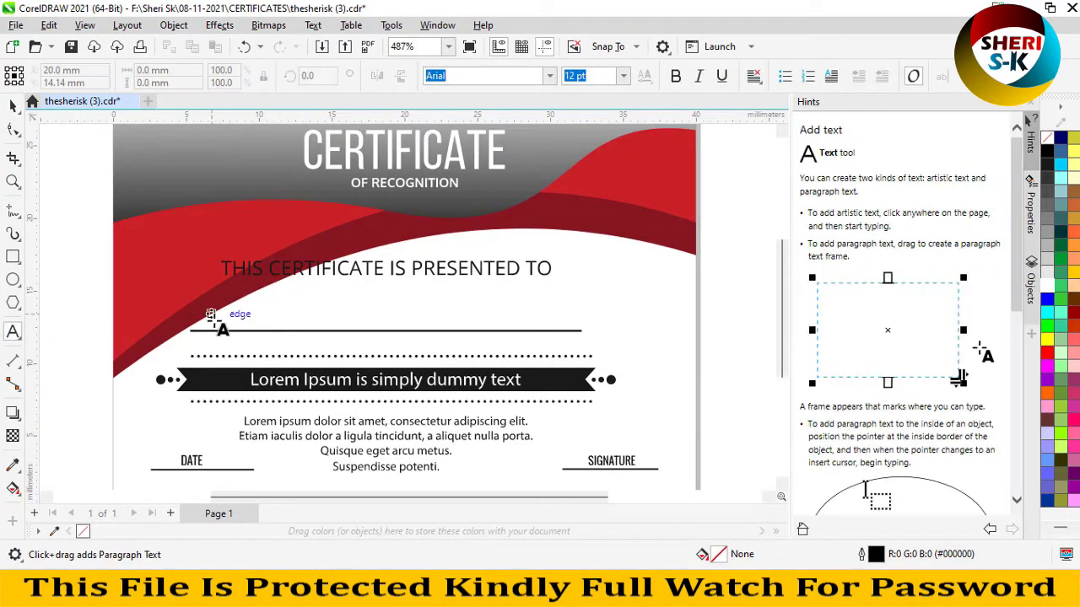
# - Type the recipient's full name on the name line and set it to 16 pt
pyautogui.click(218, 322)
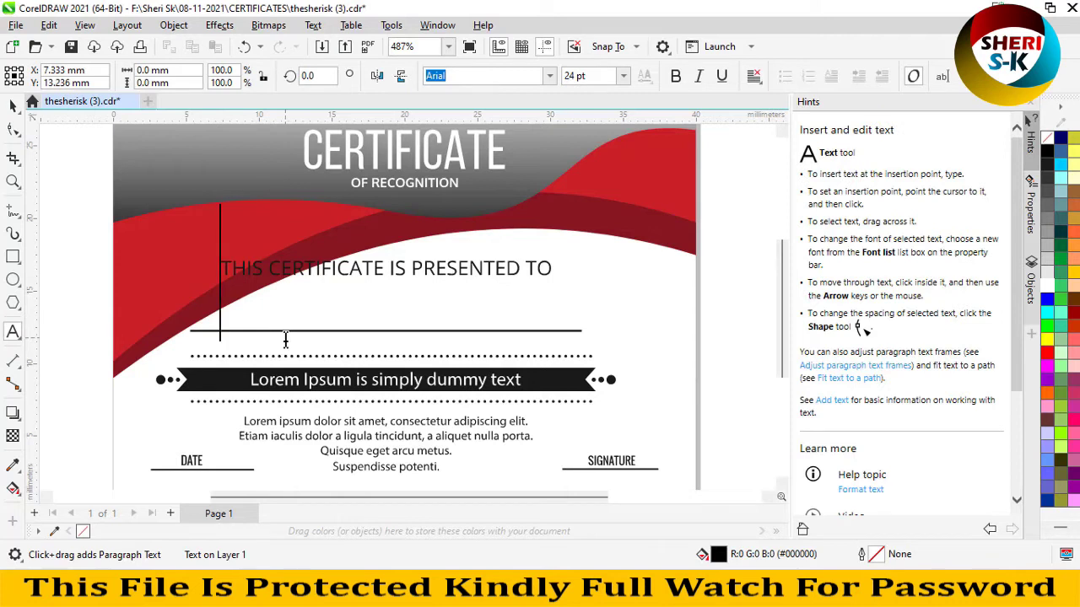
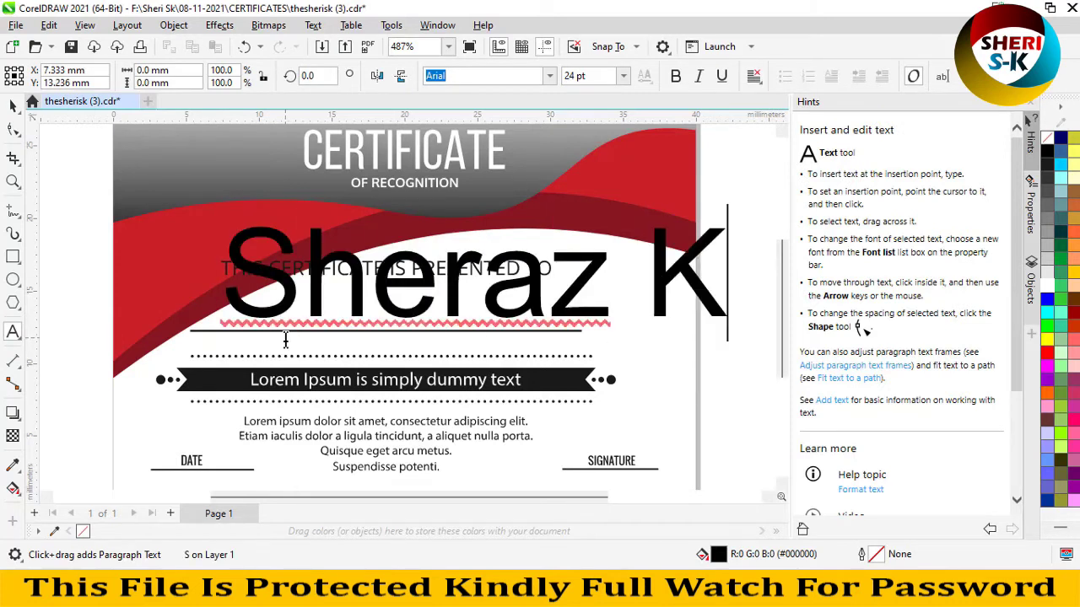
pyautogui.hotkey('ctrl', 'a')
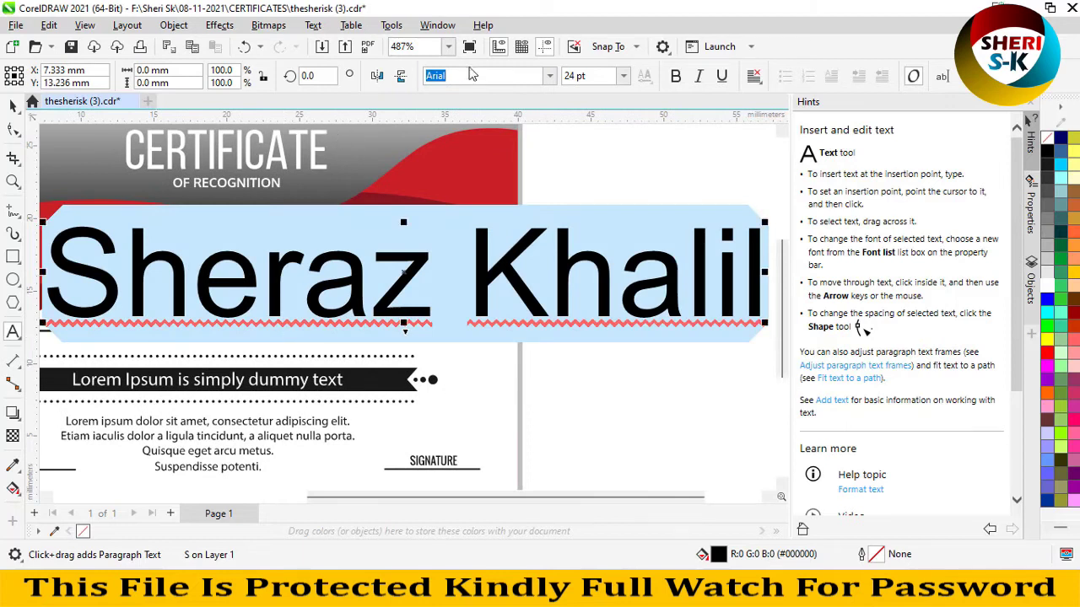
pyautogui.click(614, 80)
pyautogui.click(623, 77)
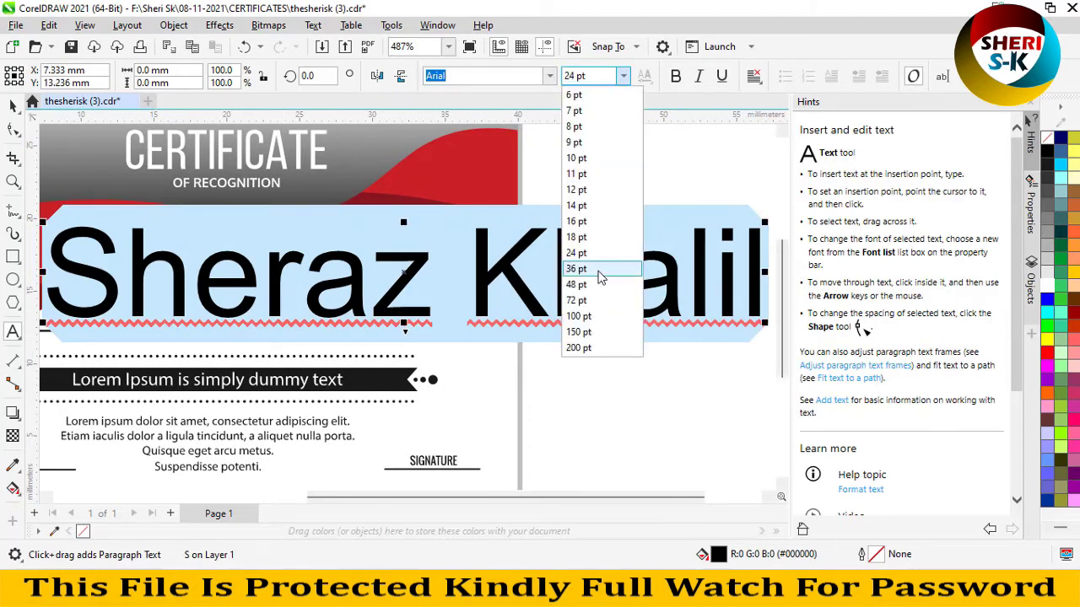
pyautogui.click(593, 222)
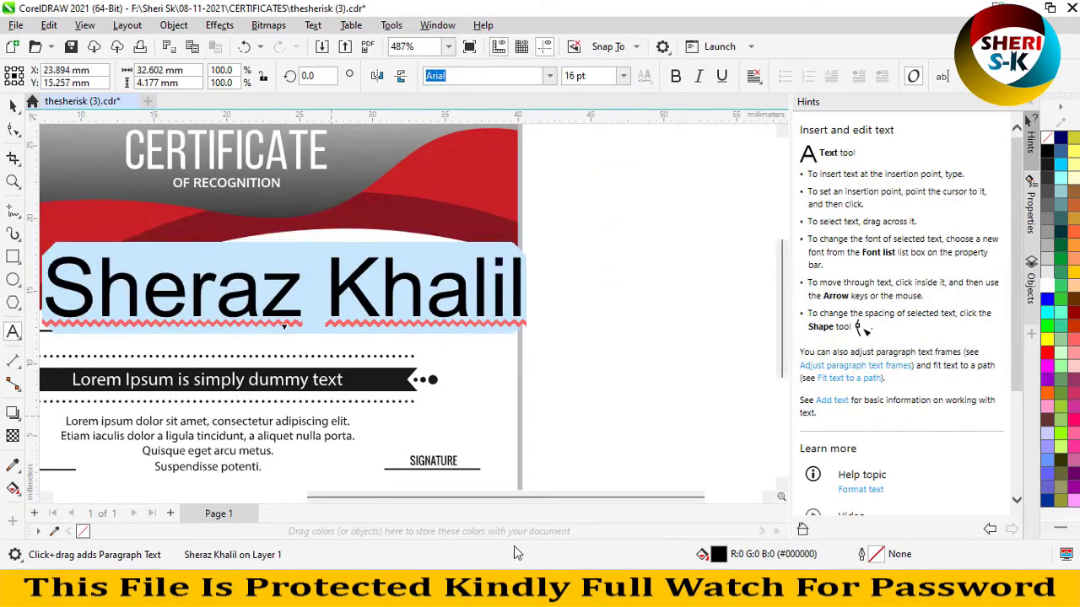
# - Scale the name down to about 8.8 pt and move it onto the name line
pyautogui.moveTo(499, 497); pyautogui.dragTo(379, 496)
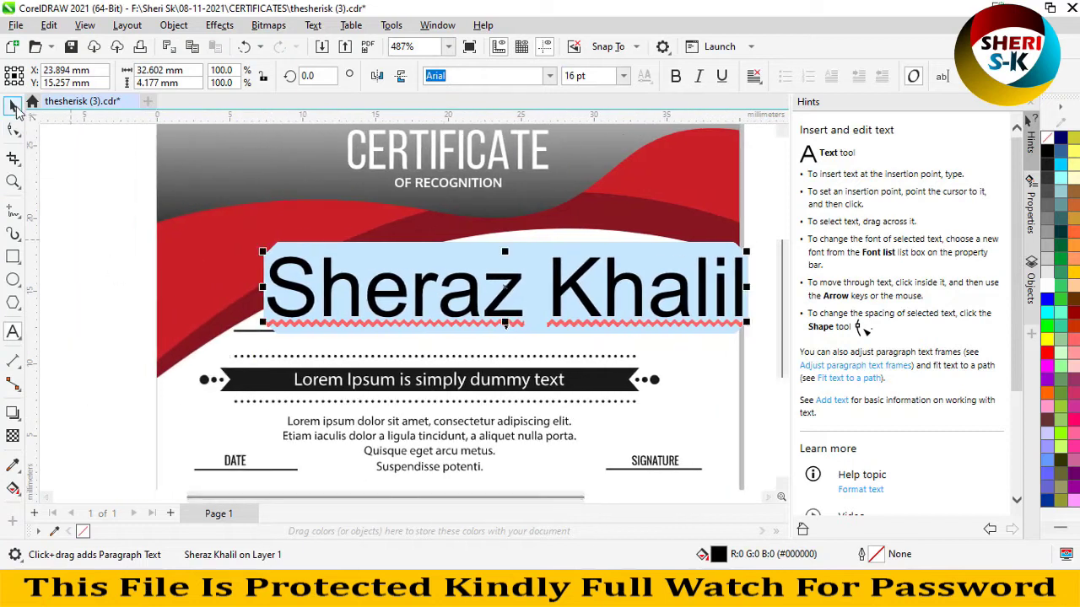
pyautogui.click(13, 106)
pyautogui.moveTo(747, 257); pyautogui.dragTo(655, 292)
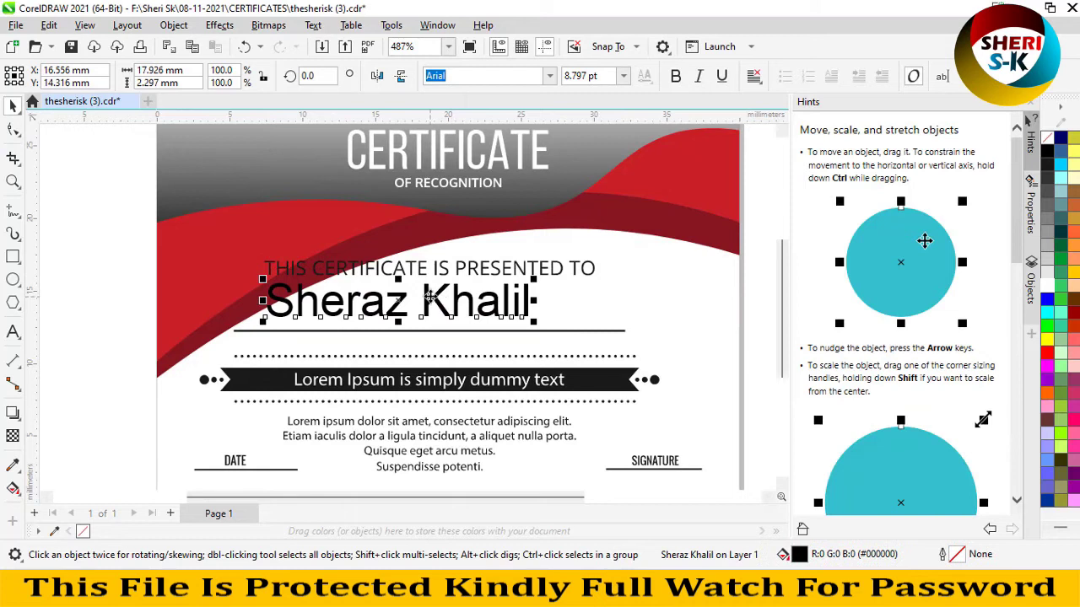
pyautogui.moveTo(430, 297); pyautogui.dragTo(453, 306)
# - Select every character of the name text for restyling
pyautogui.press('F8')
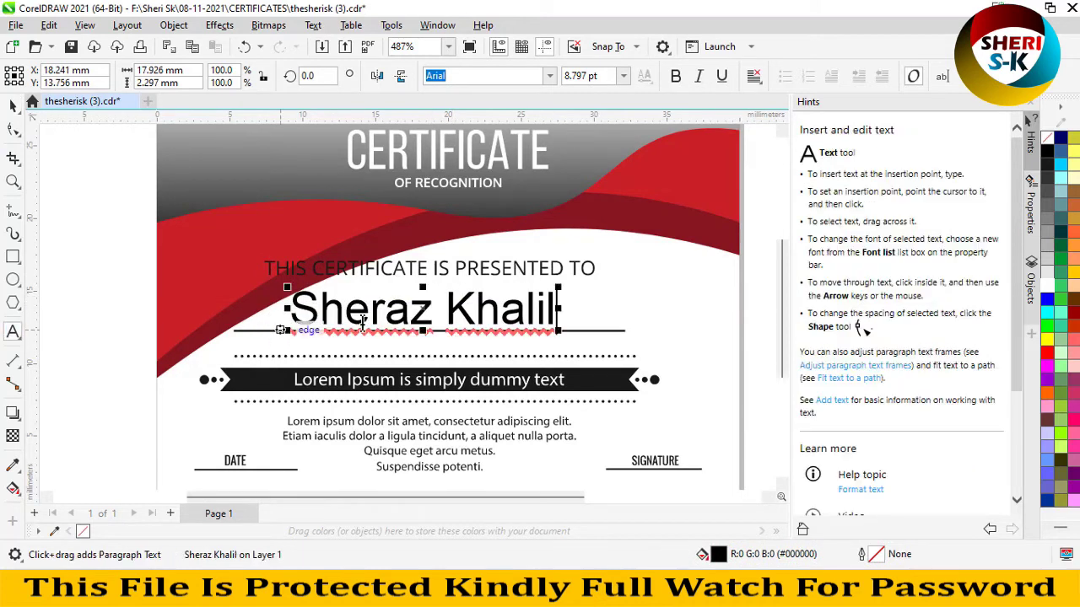
pyautogui.click(364, 321)
pyautogui.hotkey('ctrl', 'a')
pyautogui.click(549, 76)
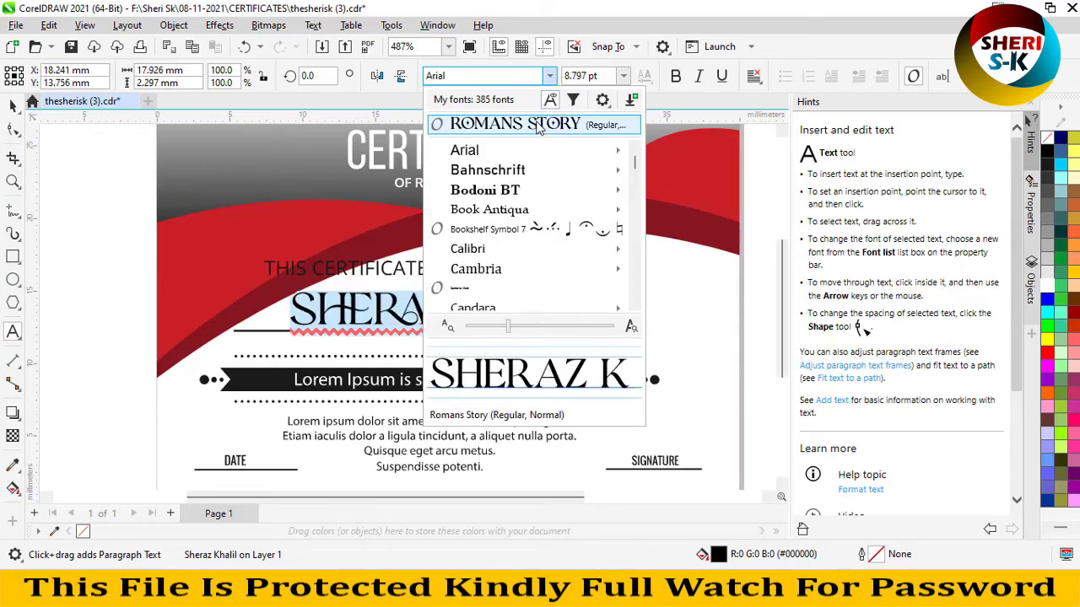
# - Apply Romans Story to the name, scale it to 6.507 pt and centre it above the line
pyautogui.click(538, 125)
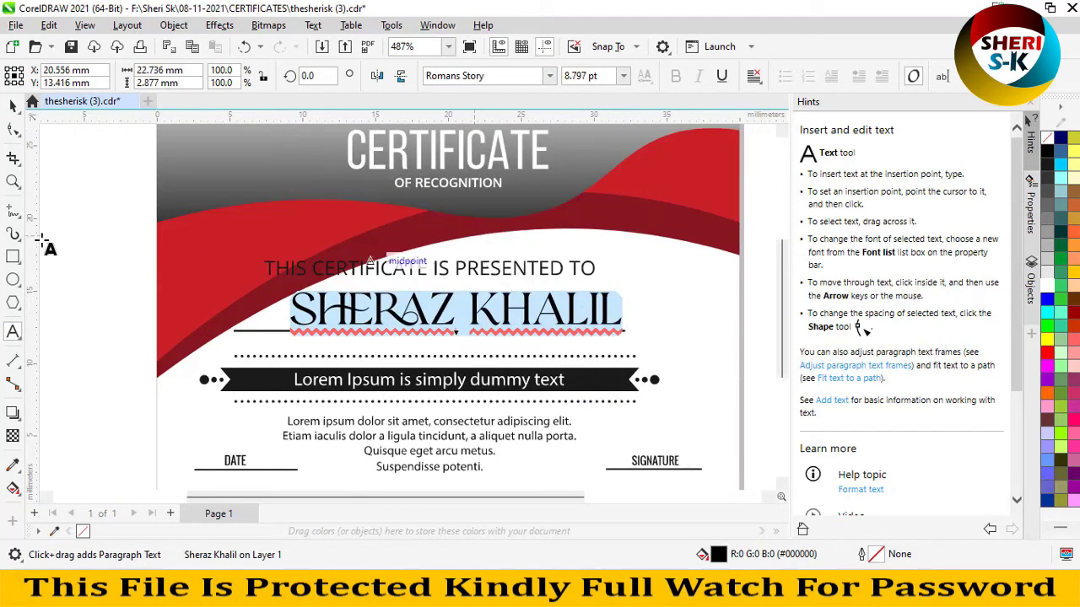
pyautogui.click(13, 105)
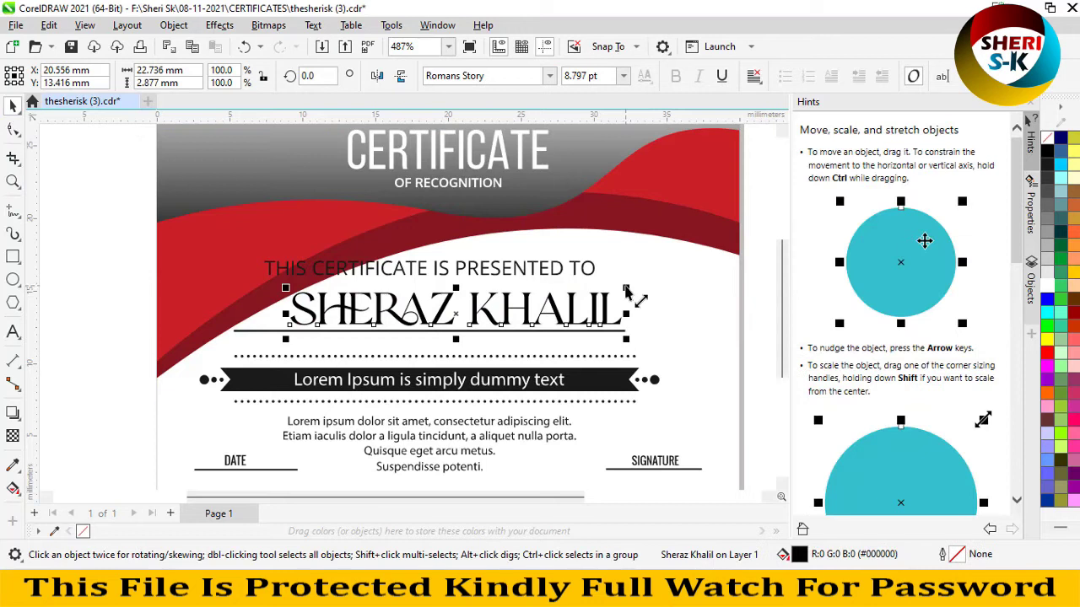
pyautogui.moveTo(625, 290); pyautogui.dragTo(541, 300)
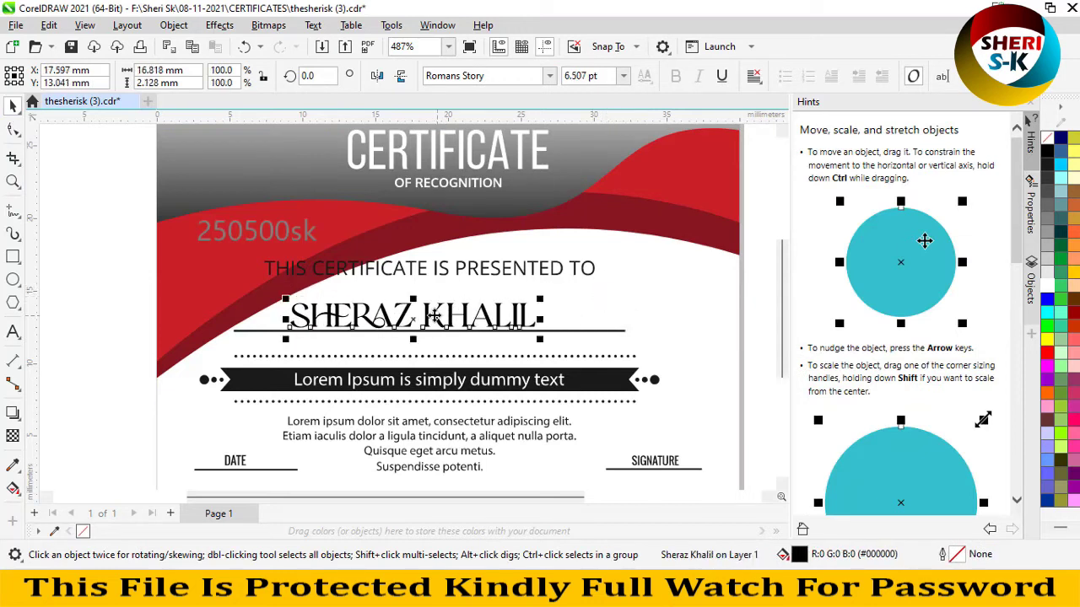
pyautogui.moveTo(435, 316); pyautogui.dragTo(456, 322)
# - Move a small curve piece from the Lorem Ipsum banner onto the DATE label
pyautogui.click(752, 260)
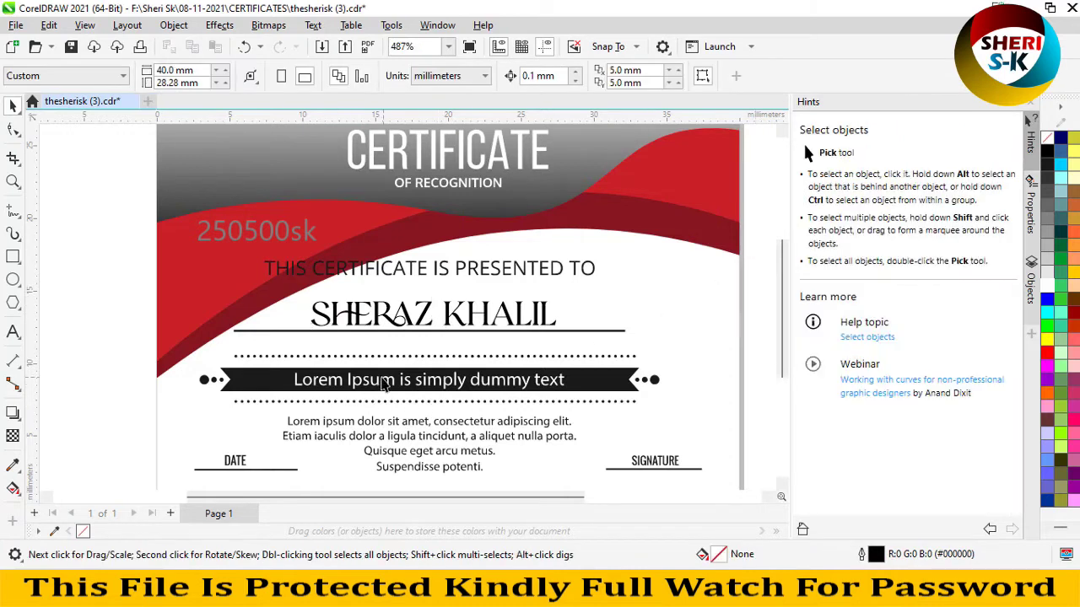
pyautogui.click(382, 381)
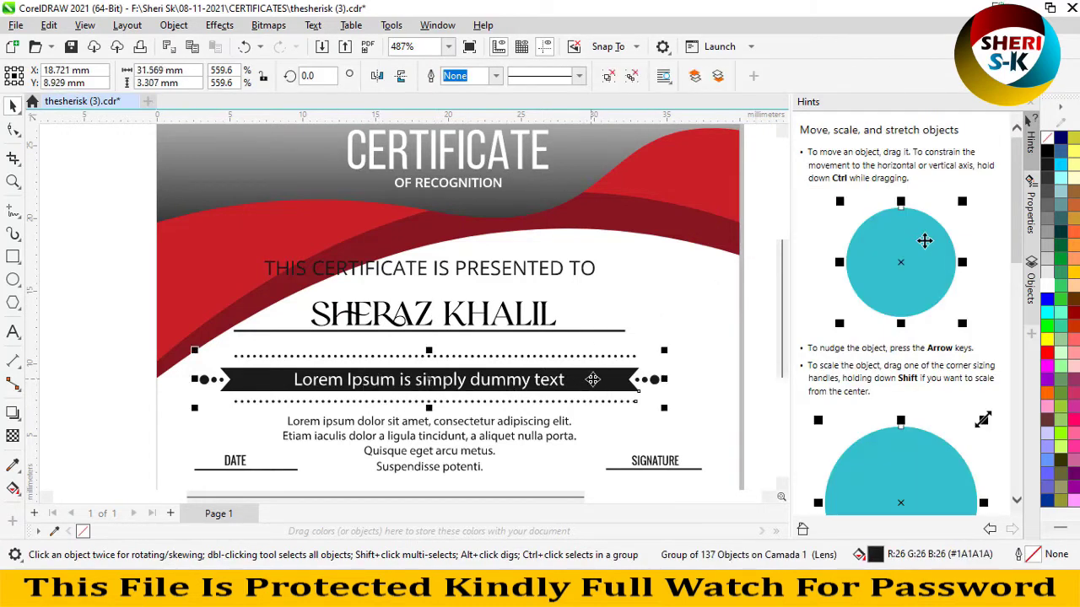
pyautogui.moveTo(504, 427); pyautogui.dragTo(384, 453)
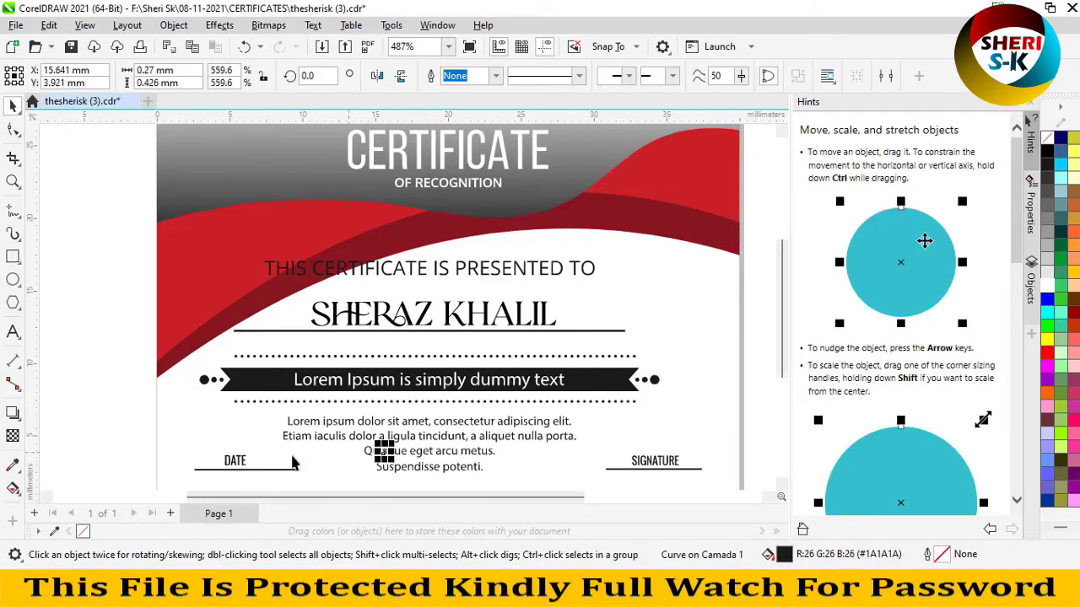
pyautogui.moveTo(293, 462); pyautogui.dragTo(239, 463)
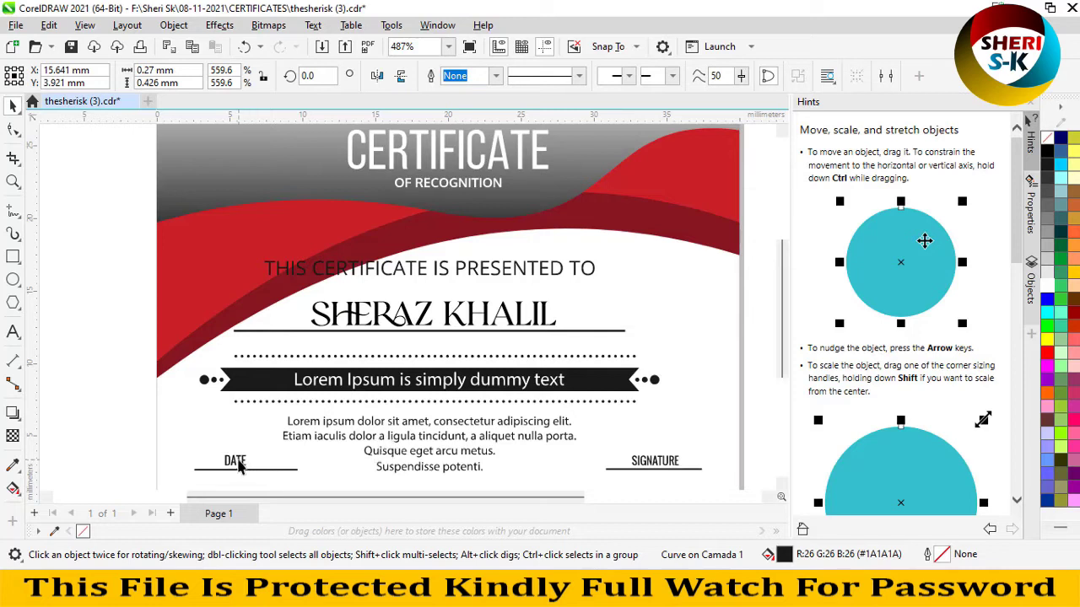
pyautogui.click(756, 317)
# - Try dark teal, green, cyan and navy fills on the red wave, ending with dark red
pyautogui.click(660, 180)
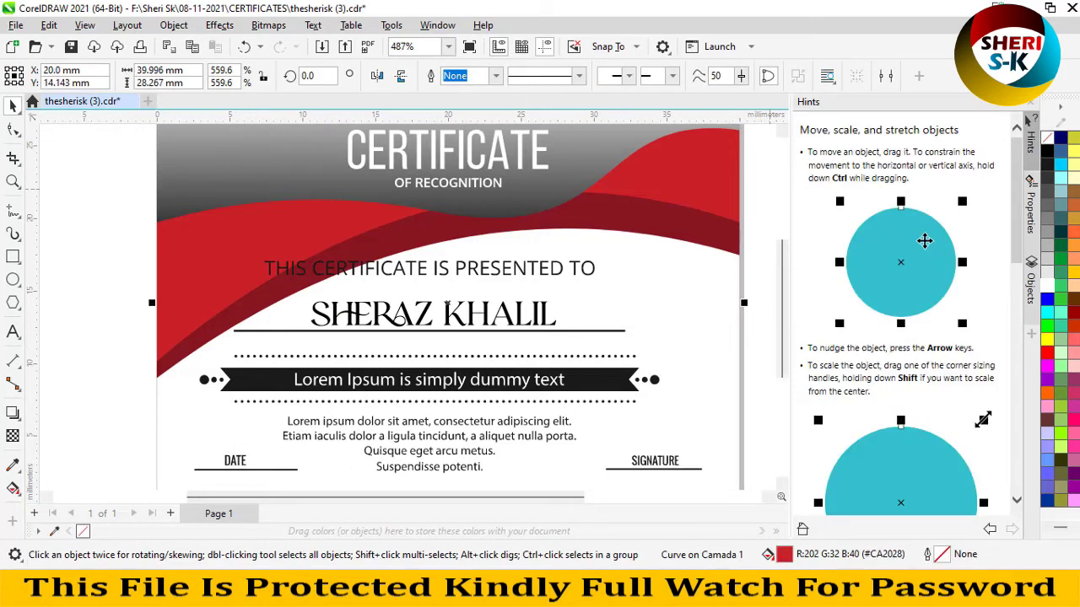
pyautogui.click(1063, 236)
pyautogui.click(1062, 256)
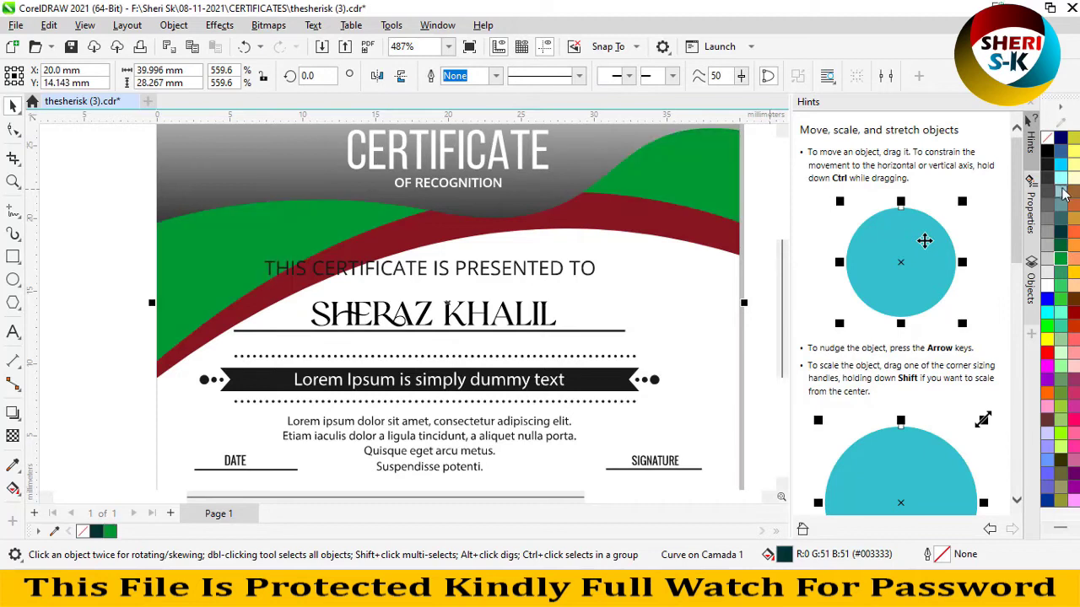
pyautogui.click(1060, 167)
pyautogui.click(1060, 152)
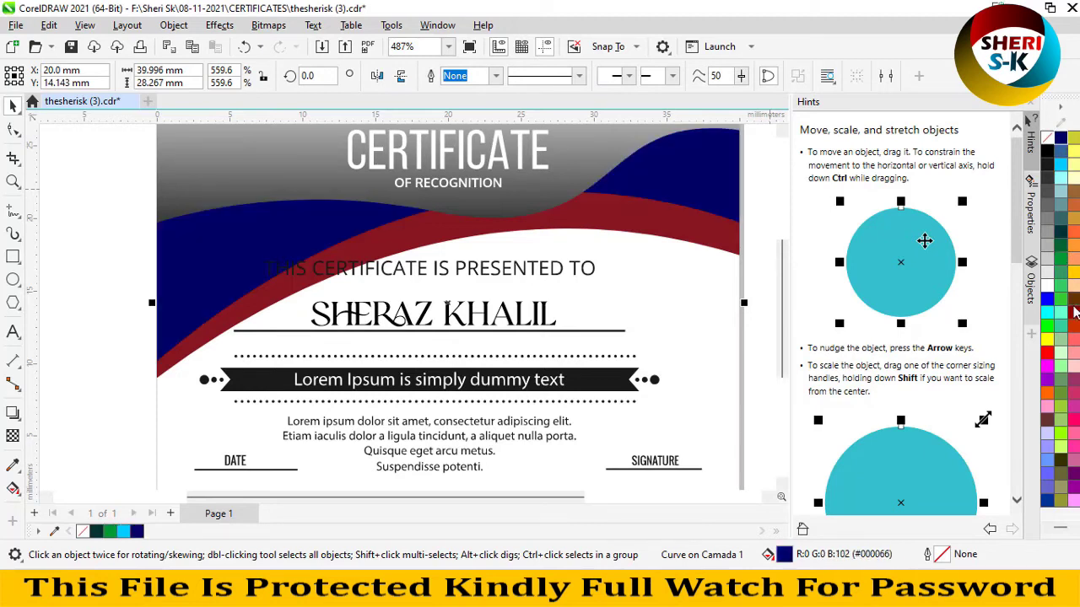
pyautogui.click(1073, 312)
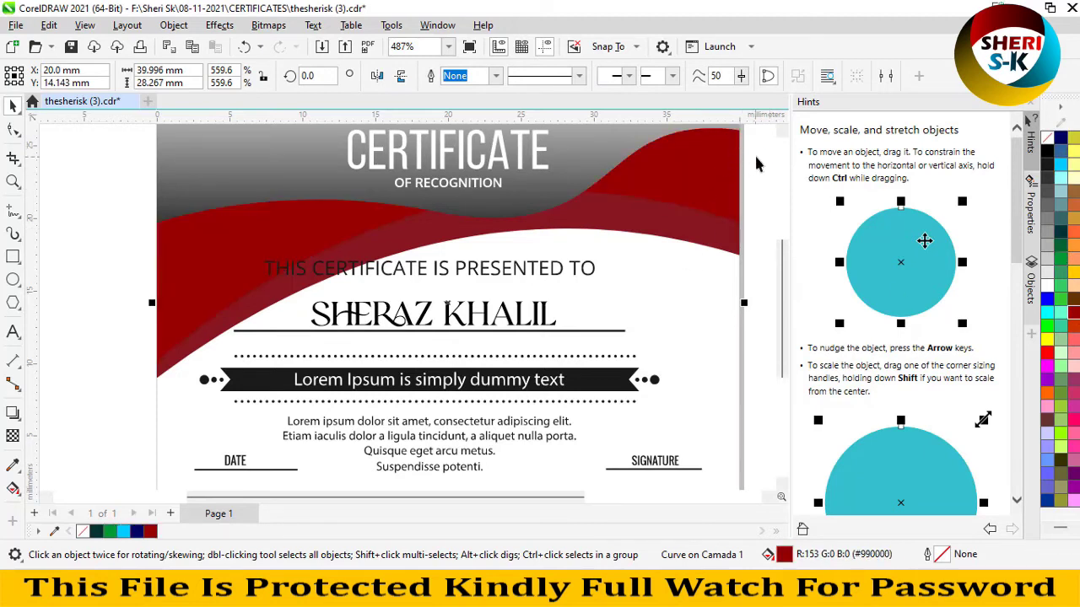
# - Close the certificate without saving the changes
pyautogui.click(110, 135)
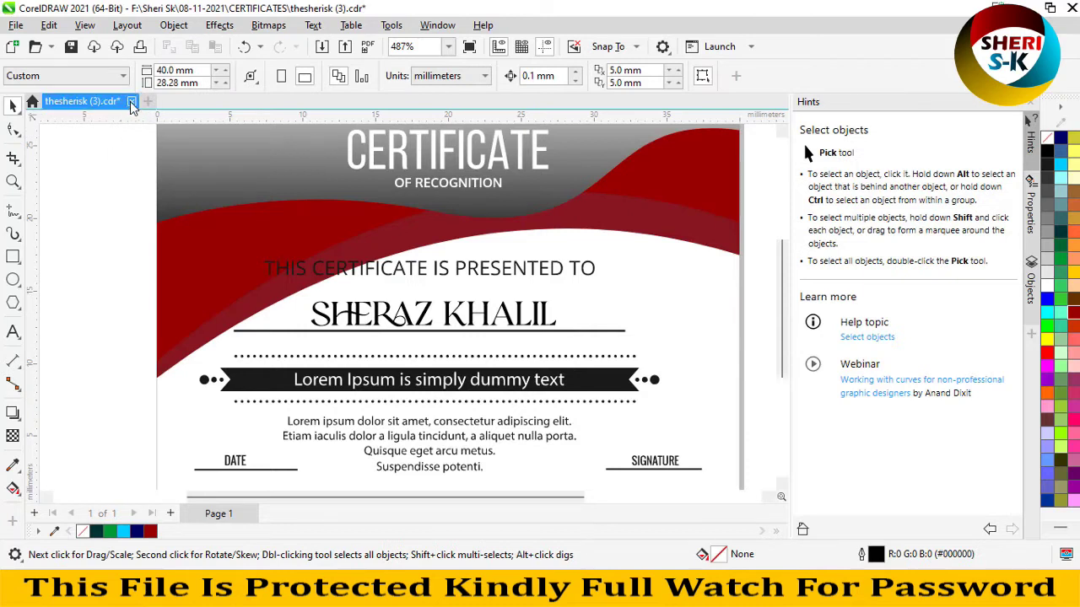
pyautogui.click(129, 107)
pyautogui.click(541, 329)
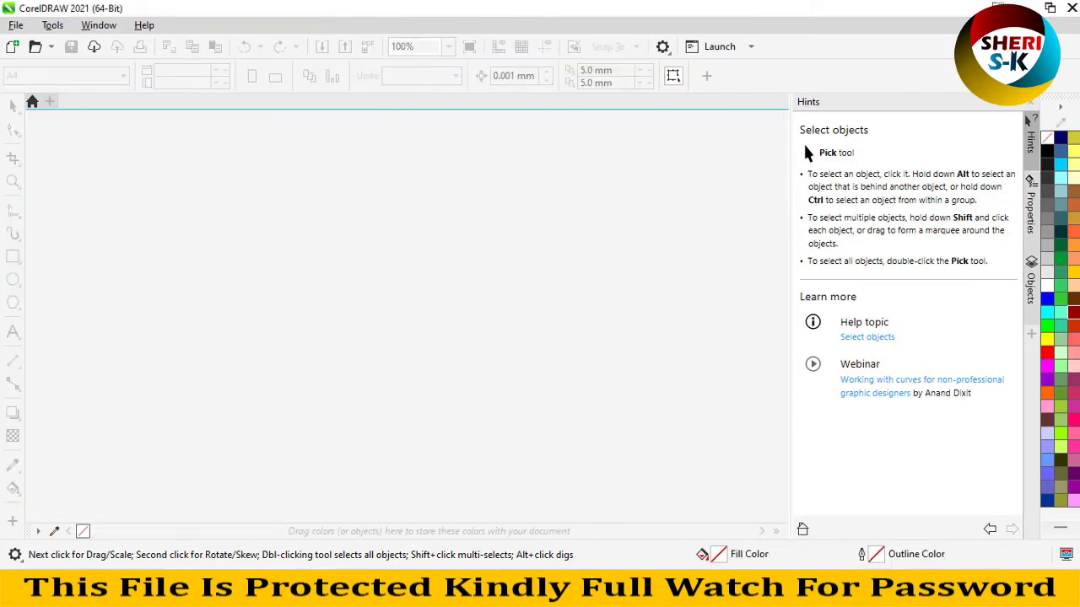
# - In the certificates folder, open the thesherisk (43) template
pyautogui.hotkey('alt', 'Tab')
pyautogui.scroll(-8, 686, 241)
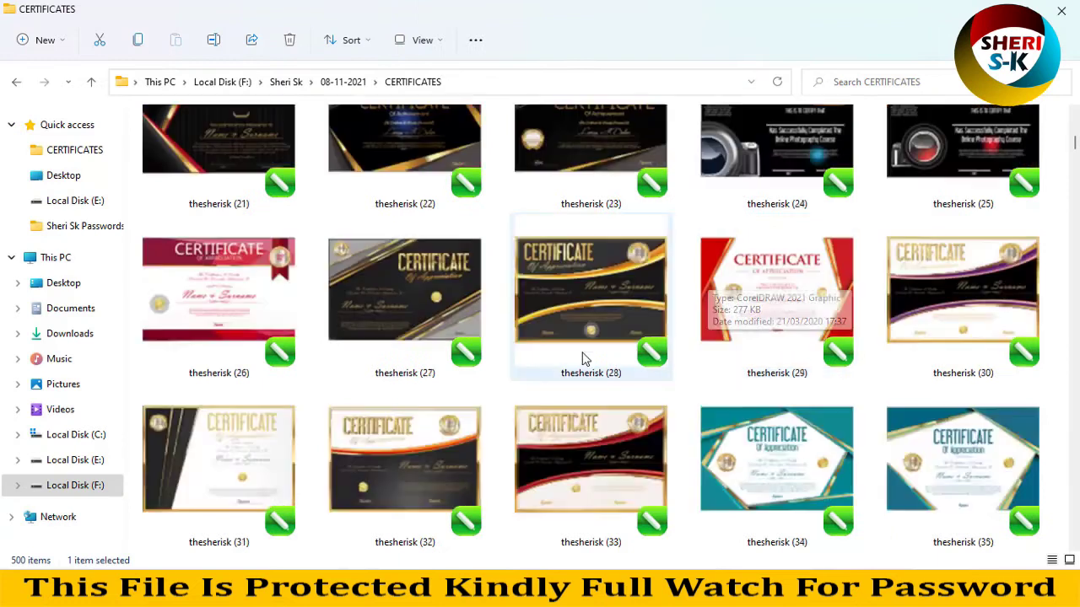
pyautogui.scroll(-5, 582, 359)
pyautogui.click(606, 271)
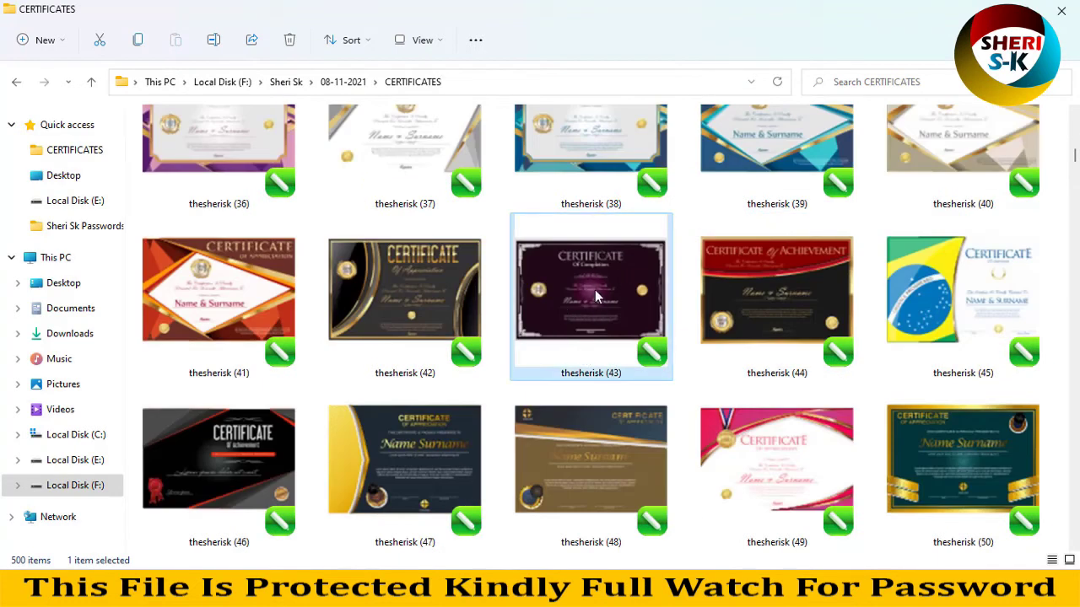
pyautogui.doubleClick(595, 289)
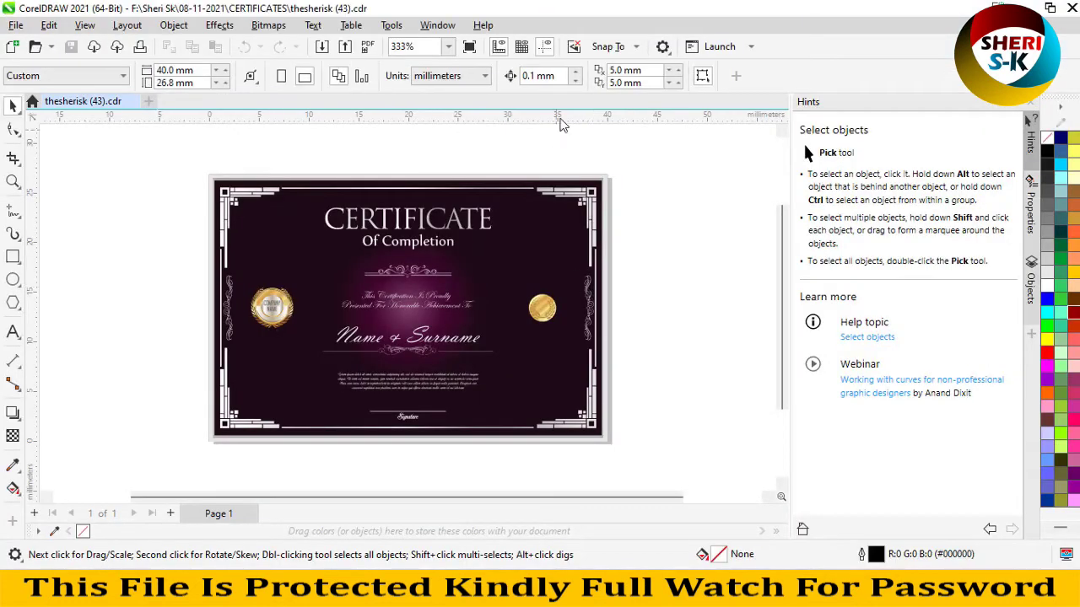
# - Ungroup the 183 objects and select the seal and the Name & Surname lettering, nudging it
pyautogui.click(606, 78)
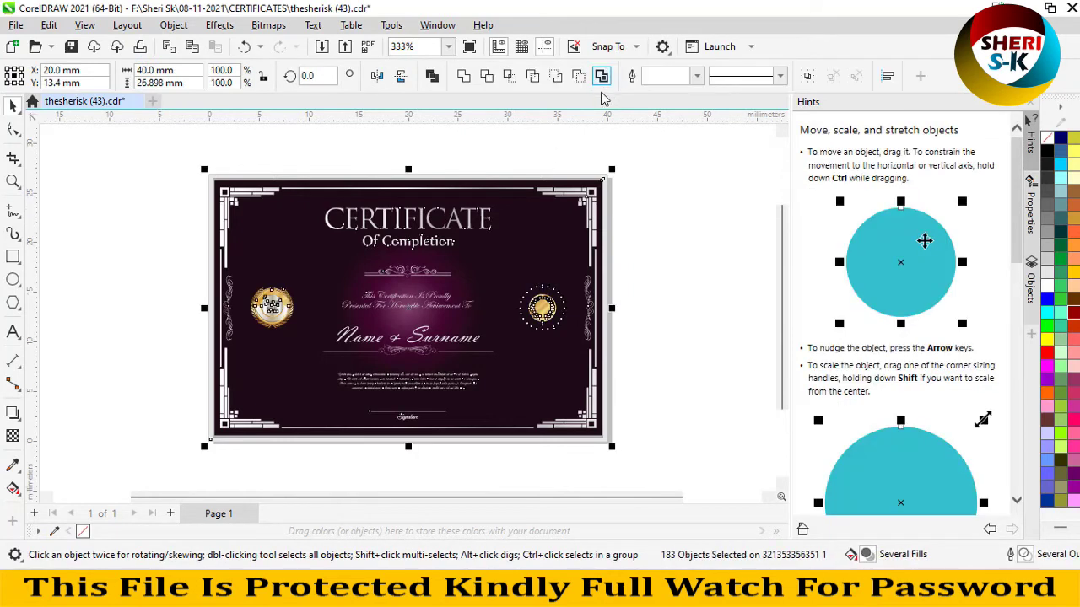
pyautogui.click(664, 221)
pyautogui.click(489, 253)
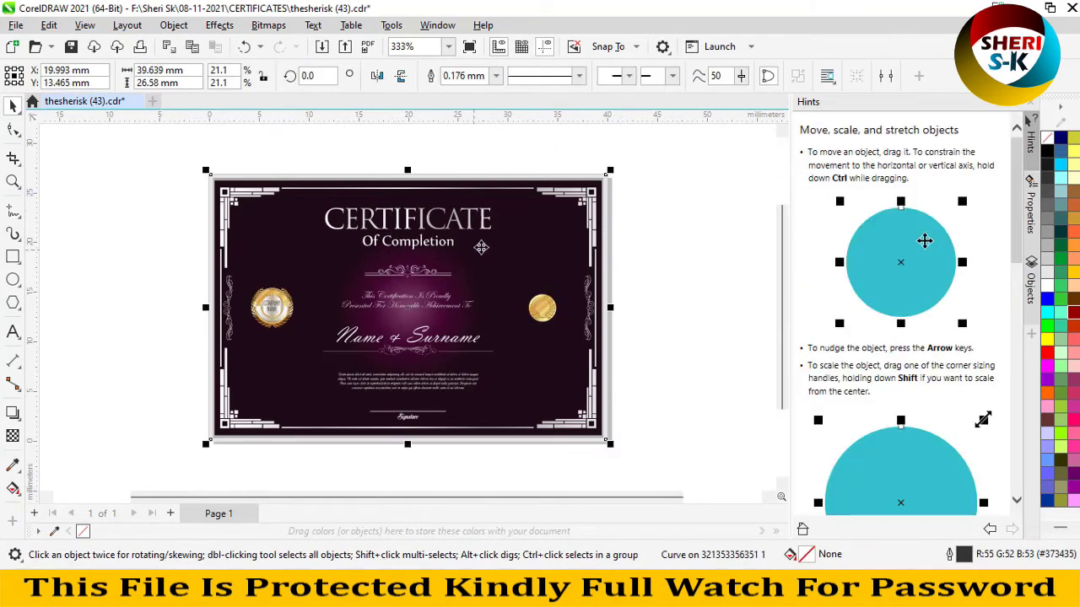
pyautogui.click(490, 253)
pyautogui.click(549, 314)
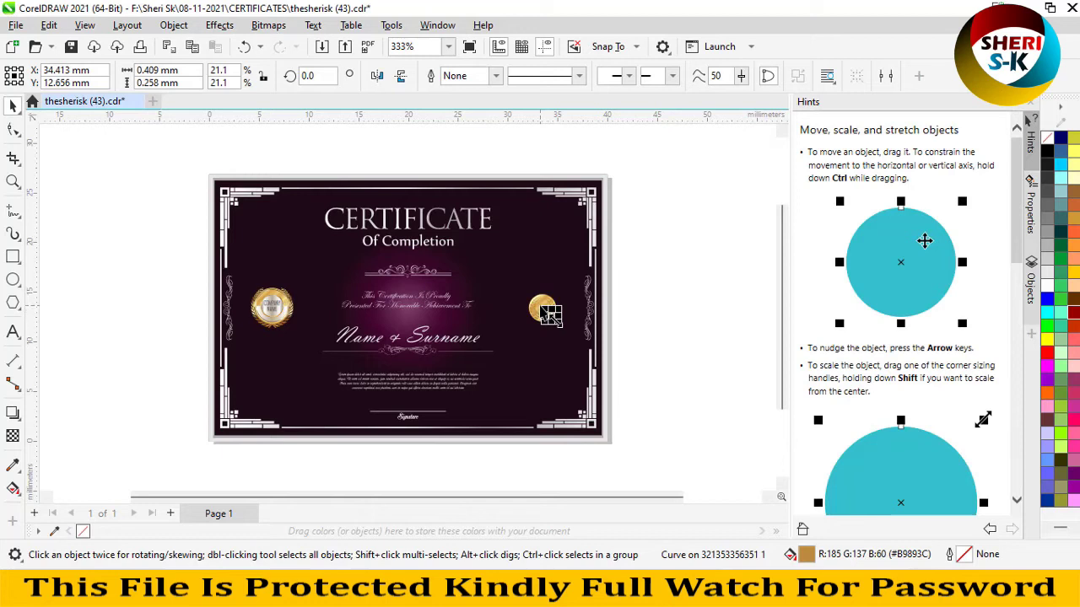
pyautogui.scroll(1, 404, 311)
pyautogui.click(383, 335)
pyautogui.scroll(1, 371, 324)
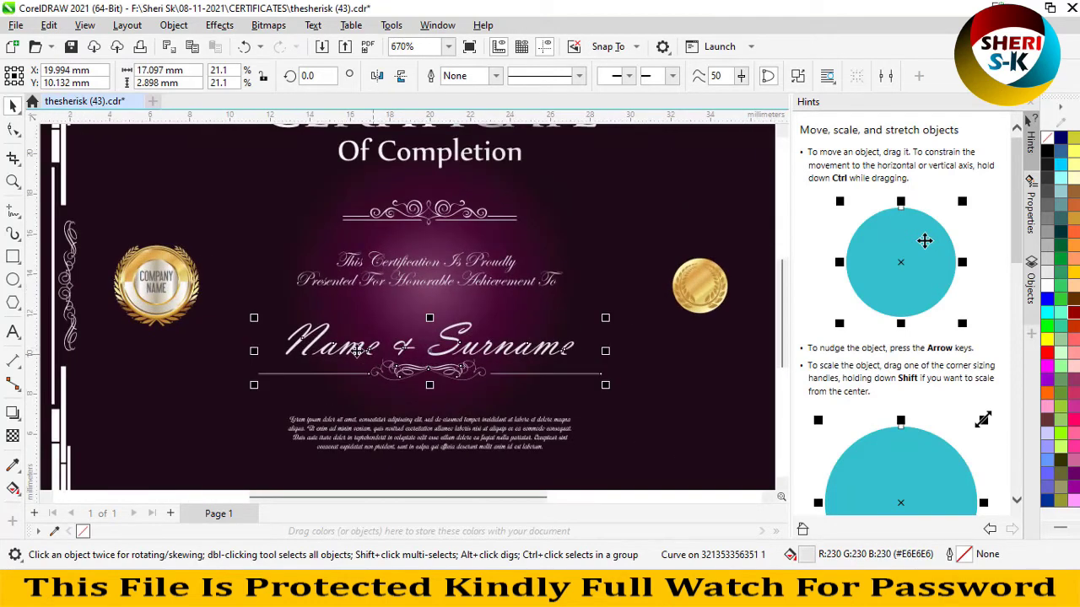
pyautogui.moveTo(456, 346)
pyautogui.mouseDown()
pyautogui.moveTo(447, 262)
pyautogui.moveTo(439, 342)
pyautogui.moveTo(468, 358)
pyautogui.mouseUp()
pyautogui.click(475, 361)
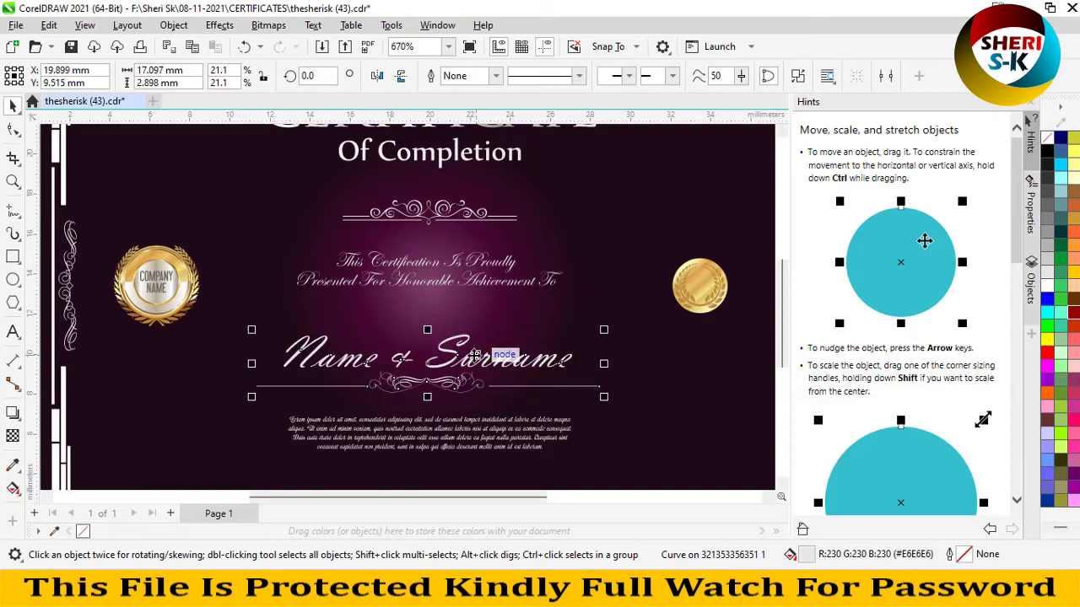
# - With the Shape tool, drag a node of the ornament under Of Completion, then undo it
pyautogui.press('F10')
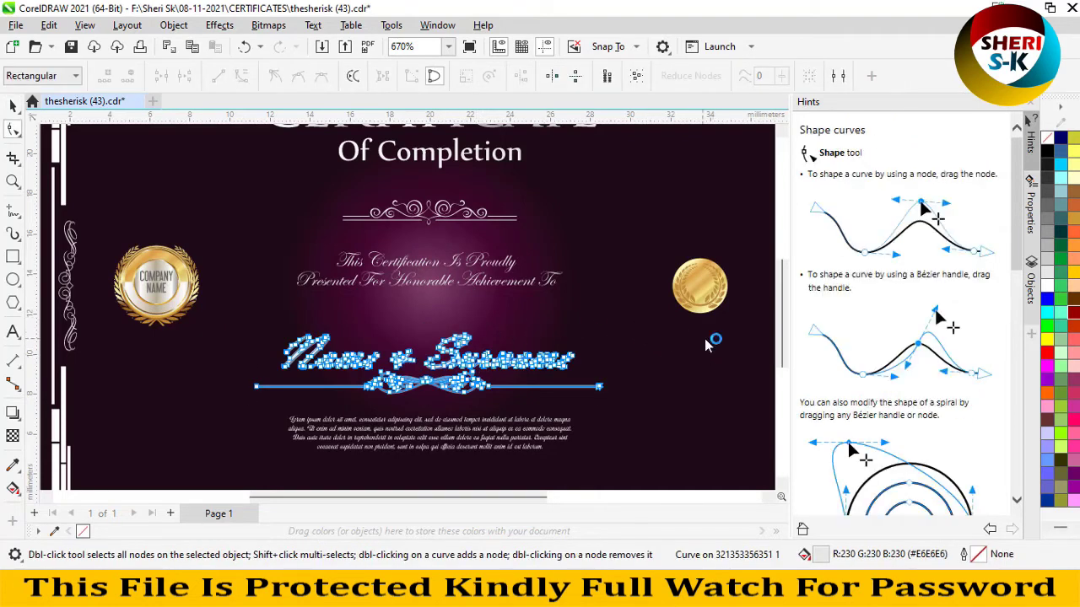
pyautogui.click(704, 338)
pyautogui.click(390, 283)
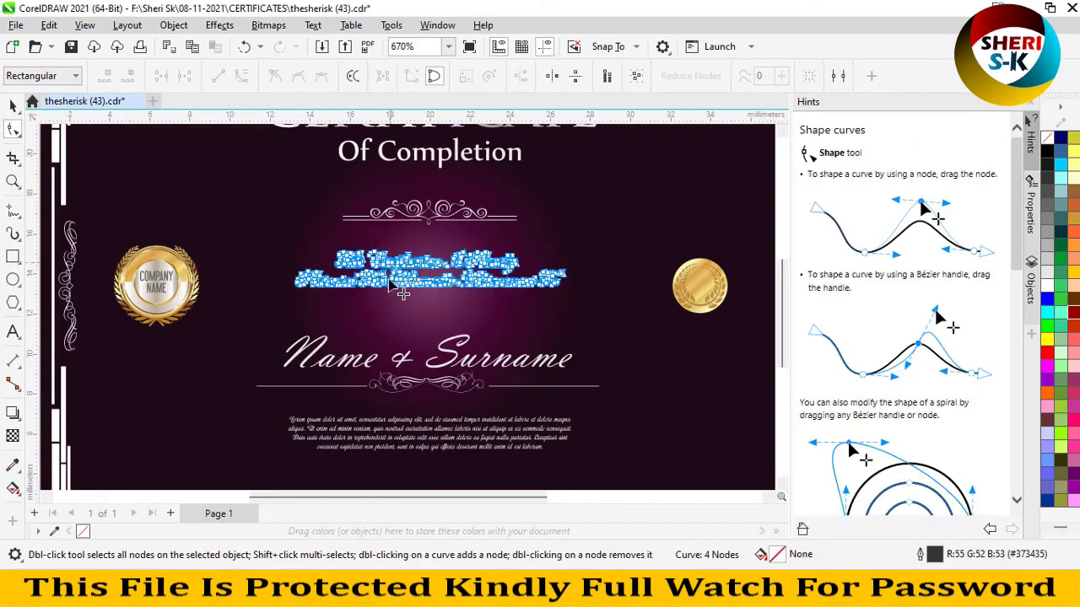
pyautogui.click(408, 218)
pyautogui.moveTo(456, 218); pyautogui.dragTo(479, 196)
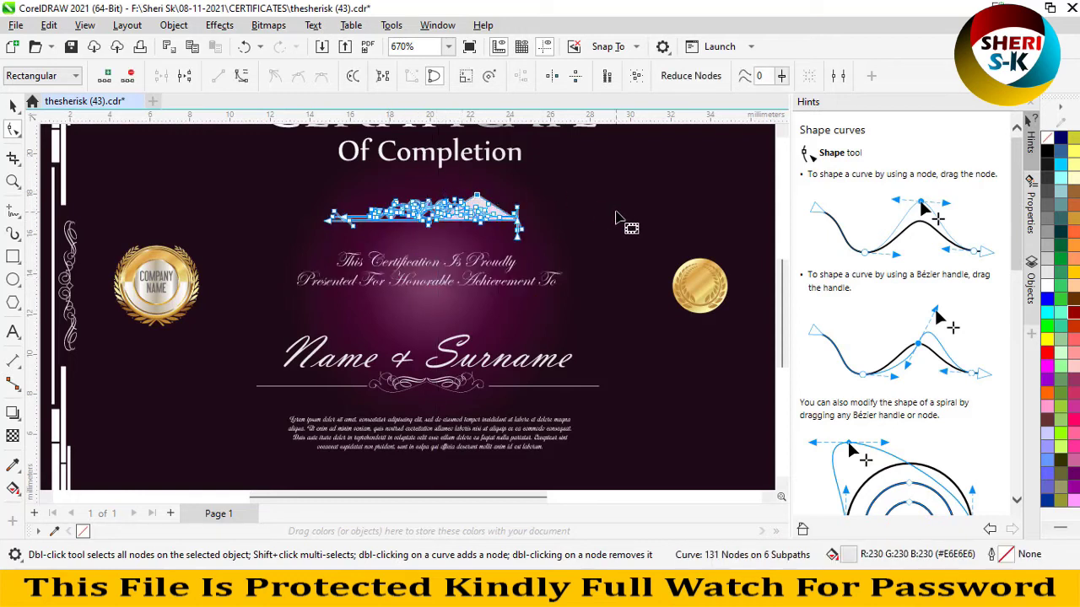
pyautogui.click(366, 211)
pyautogui.hotkey('ctrl', 'z')
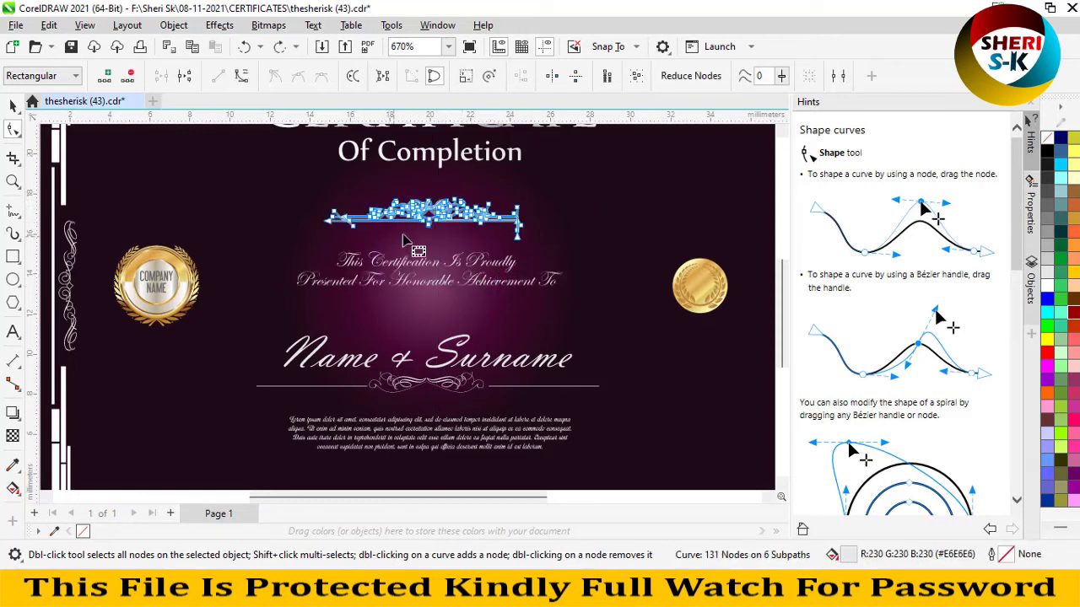
# - Recolour the ornament under 'Of Completion' yellow, after trying light green and red
pyautogui.click(13, 106)
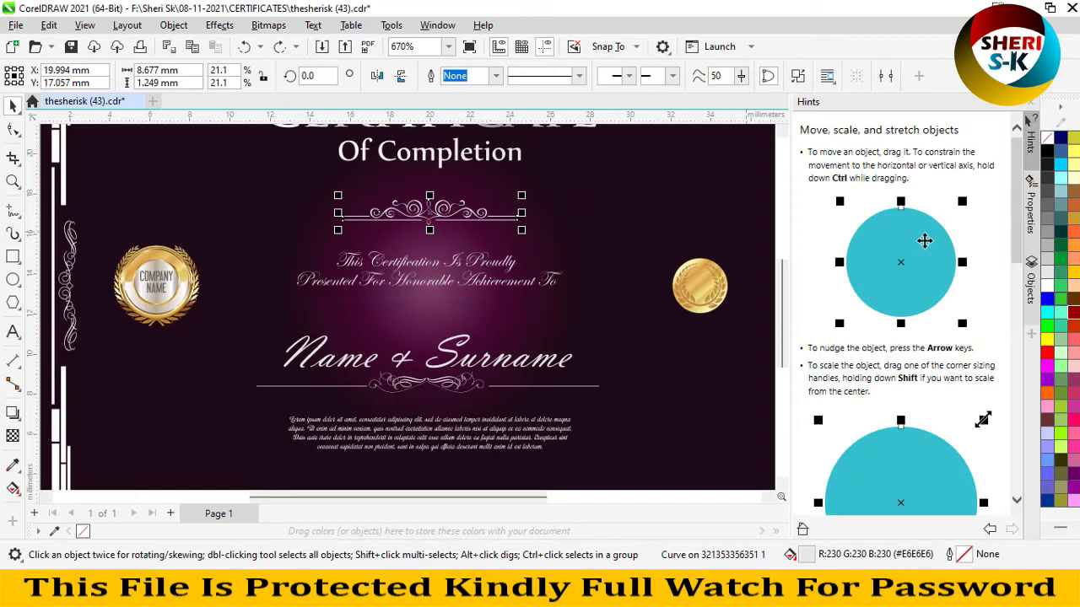
pyautogui.click(1061, 347)
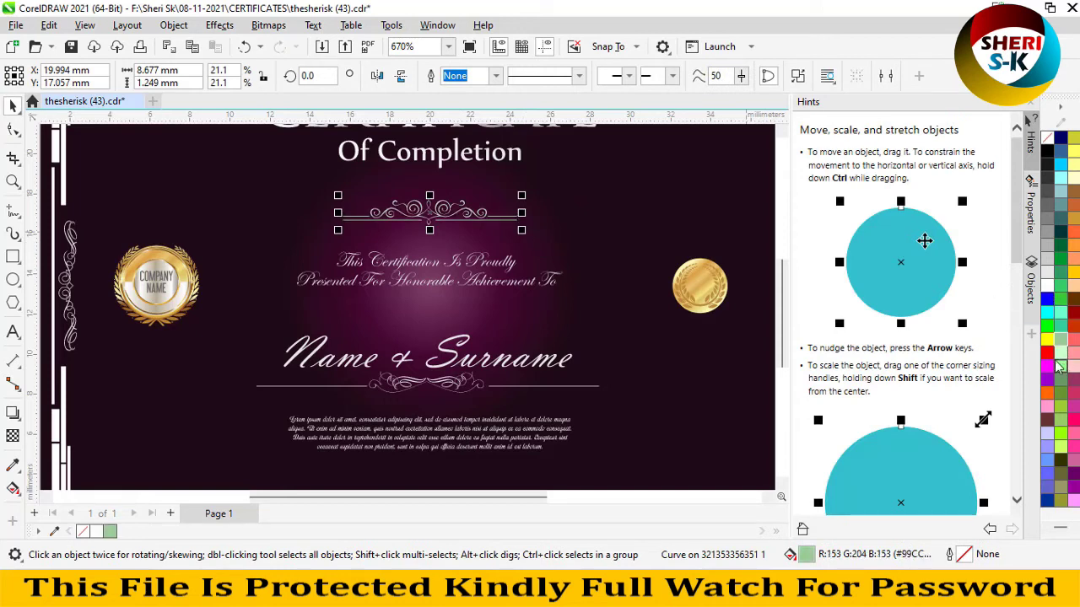
pyautogui.click(1048, 353)
pyautogui.click(1047, 339)
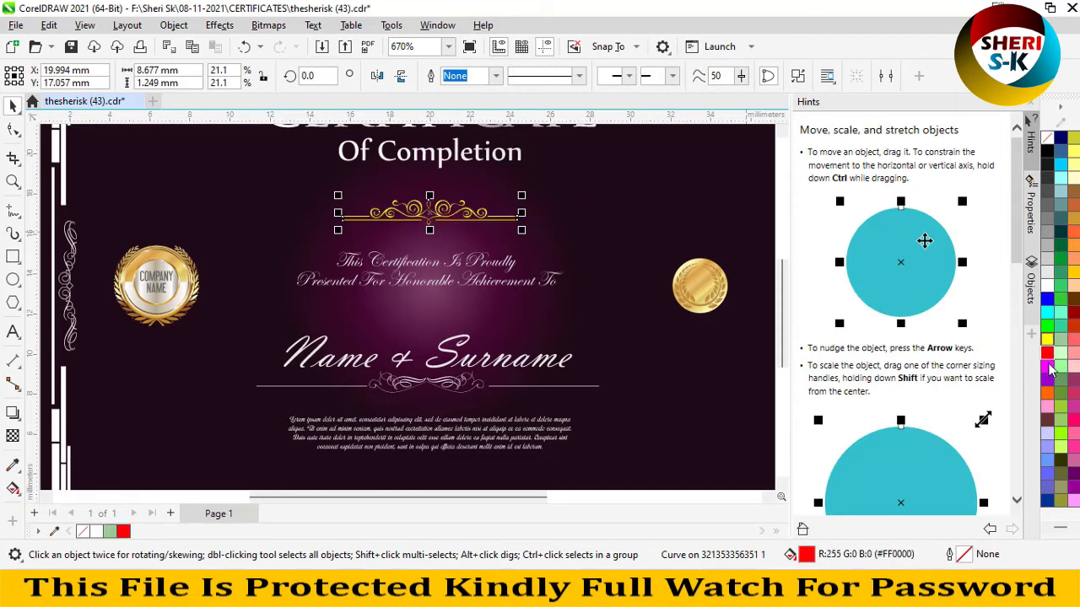
# - Select the Name & Surname placeholder, then the certificate background
pyautogui.click(446, 389)
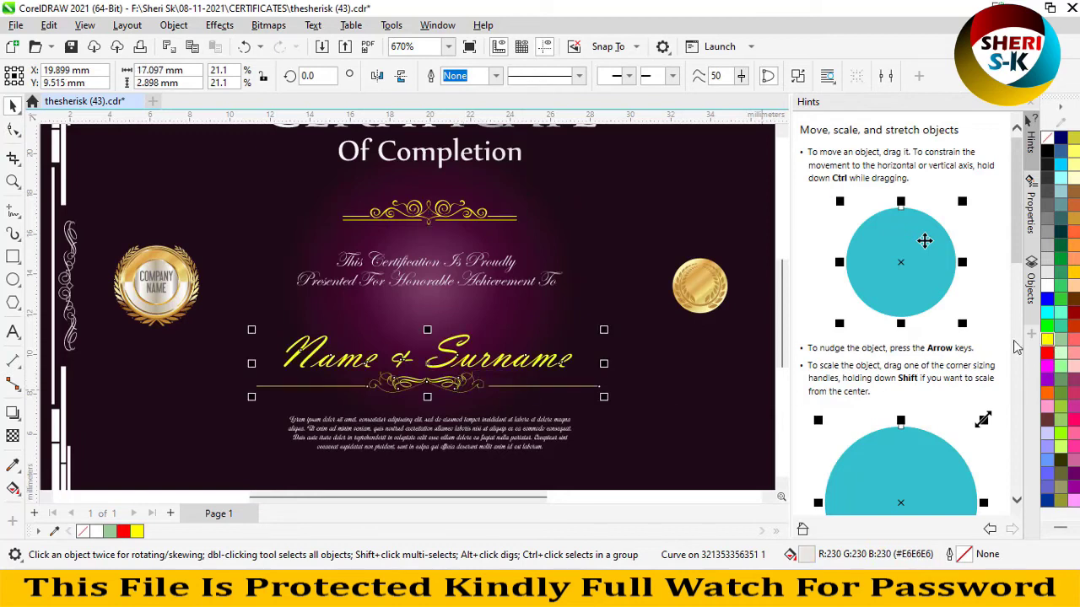
pyautogui.scroll(-1, 477, 263)
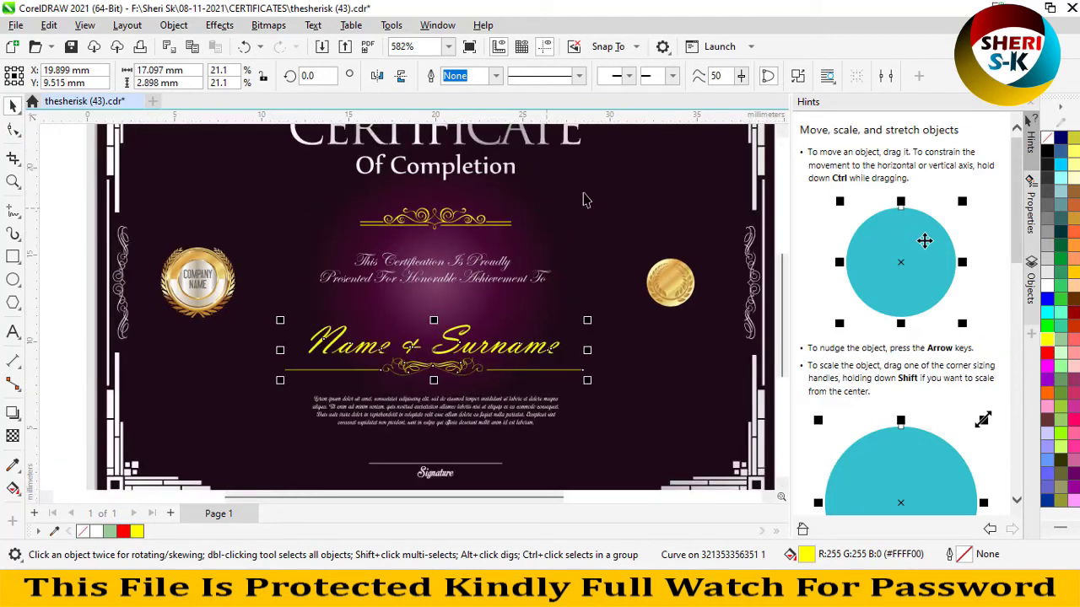
pyautogui.click(586, 200)
pyautogui.scroll(-1, 564, 255)
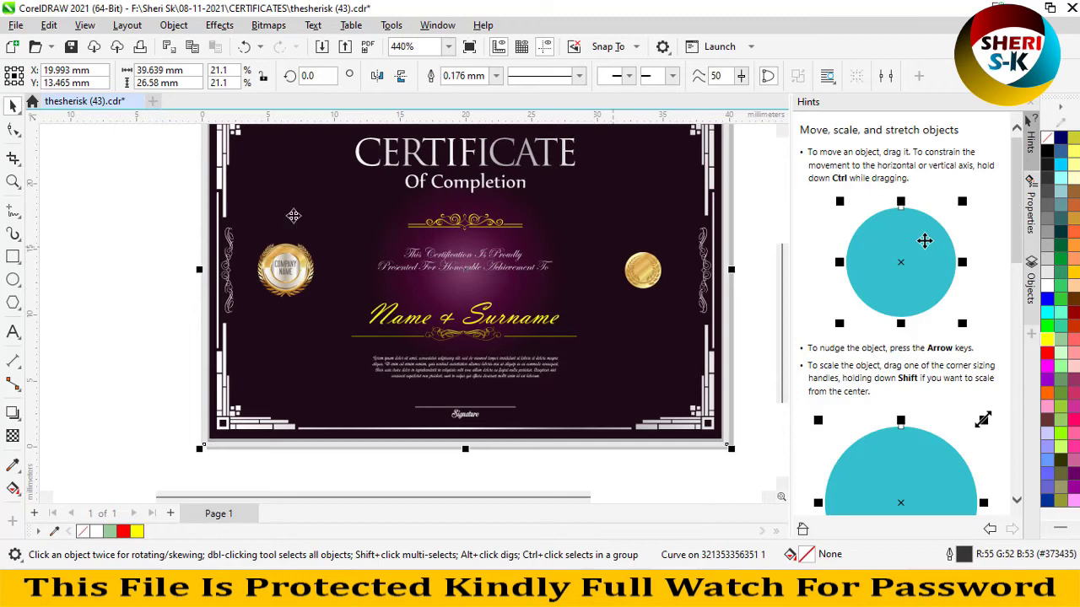
# - Close the edited certificate without saving and open thesherisk (172) from CERTIFICATES
pyautogui.click(153, 102)
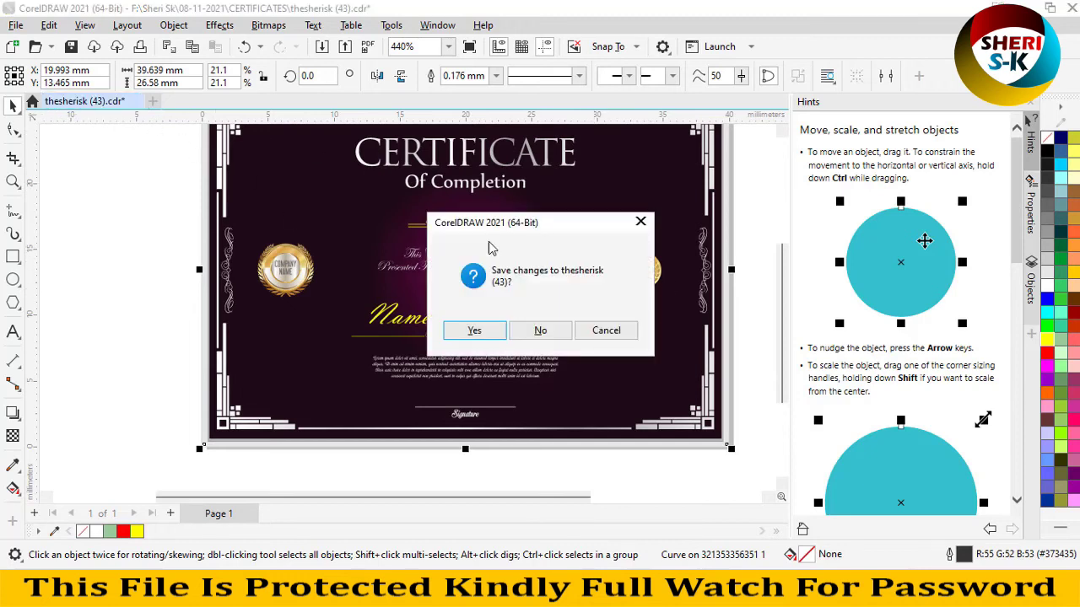
pyautogui.click(550, 334)
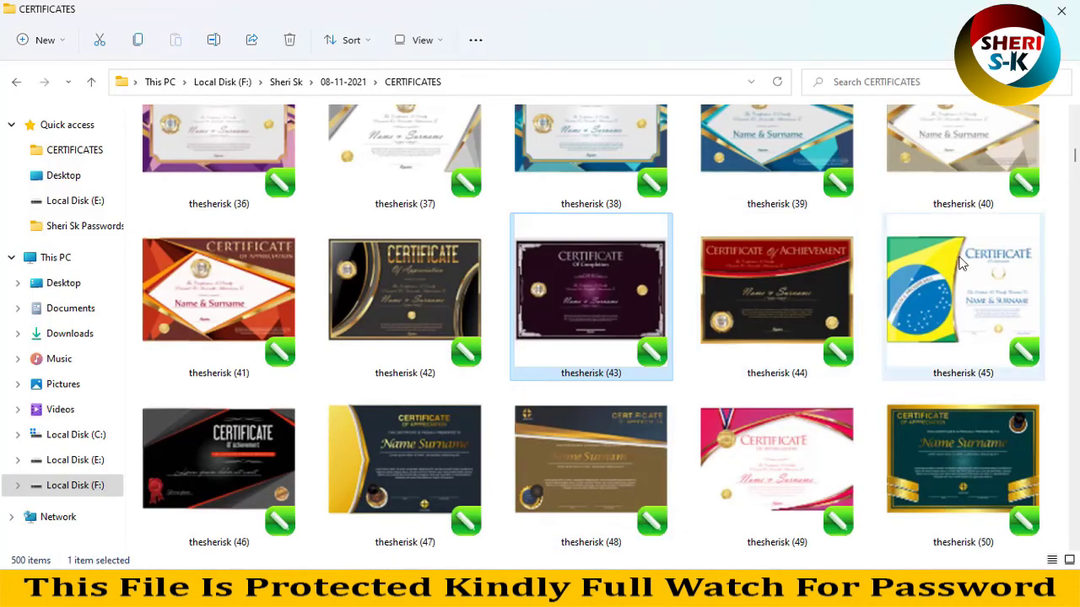
pyautogui.scroll(-5, 1017, 219)
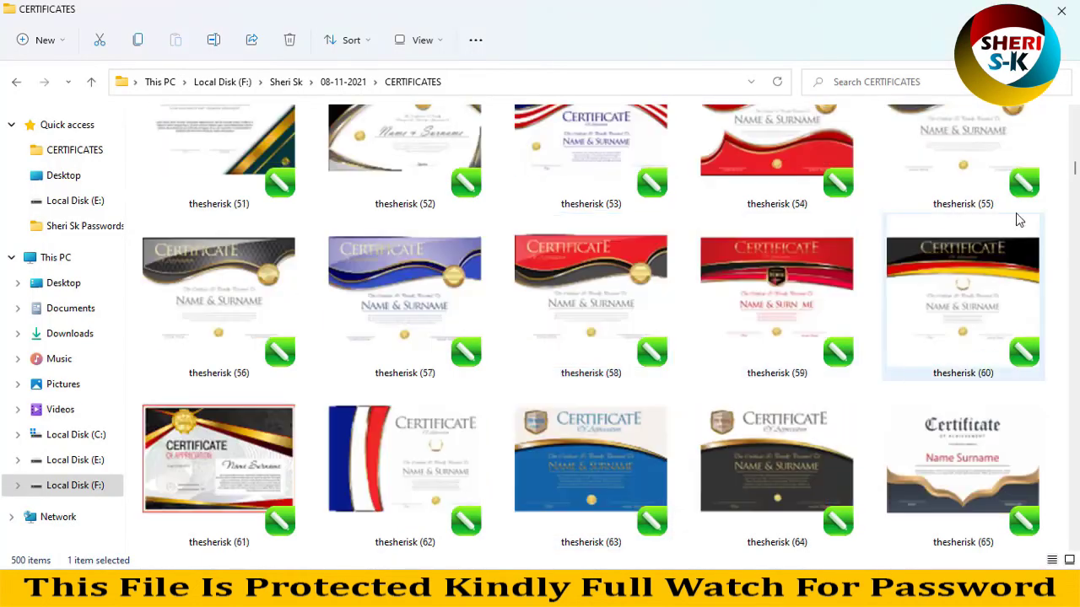
pyautogui.scroll(-15, 550, 424)
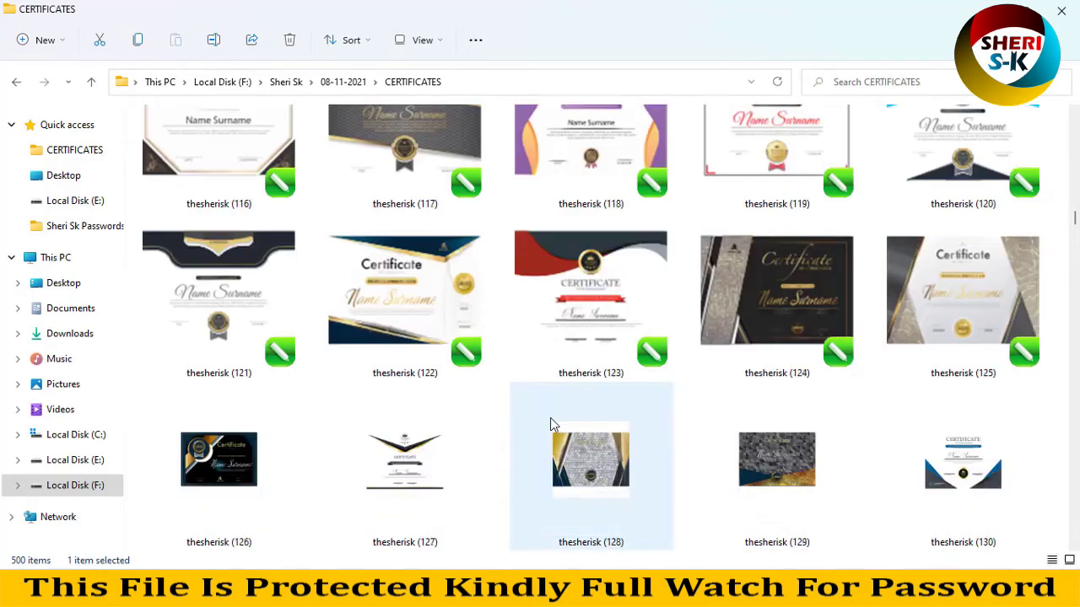
pyautogui.scroll(-5, 550, 422)
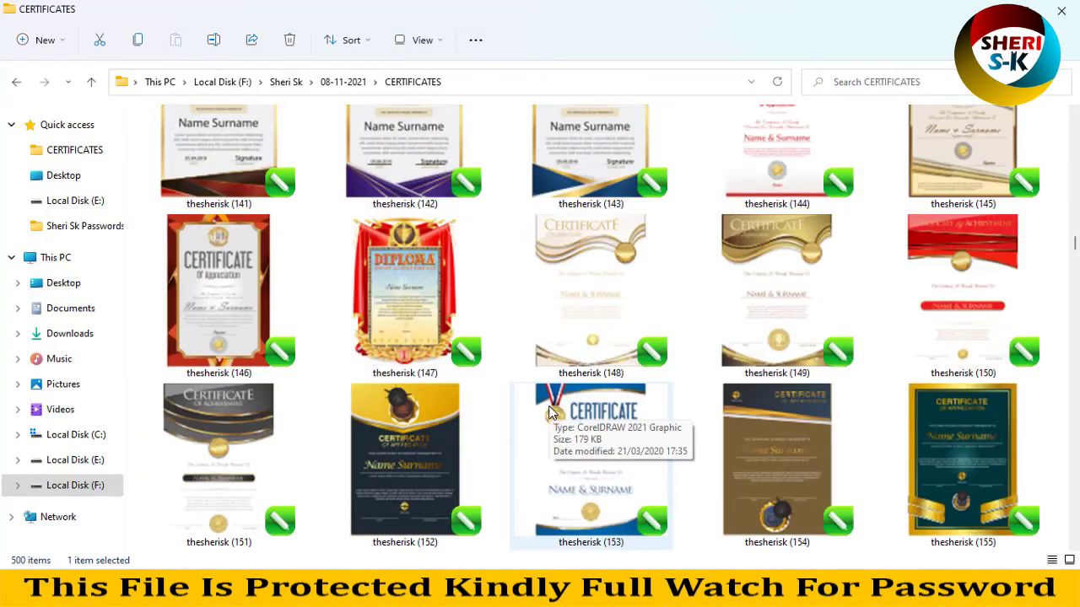
pyautogui.scroll(-5, 550, 412)
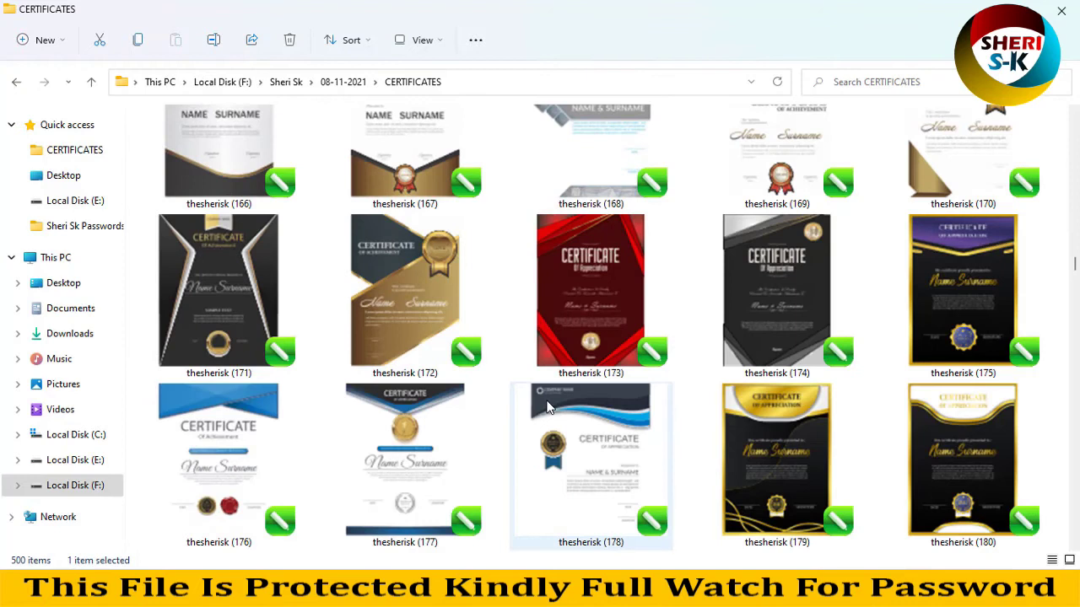
pyautogui.click(594, 298)
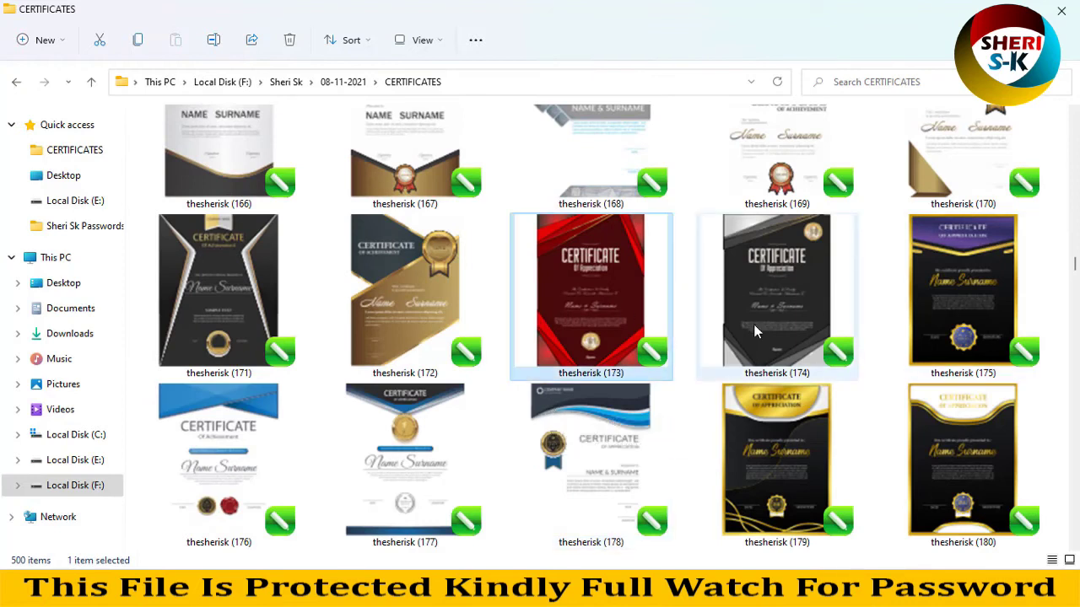
pyautogui.doubleClick(384, 288)
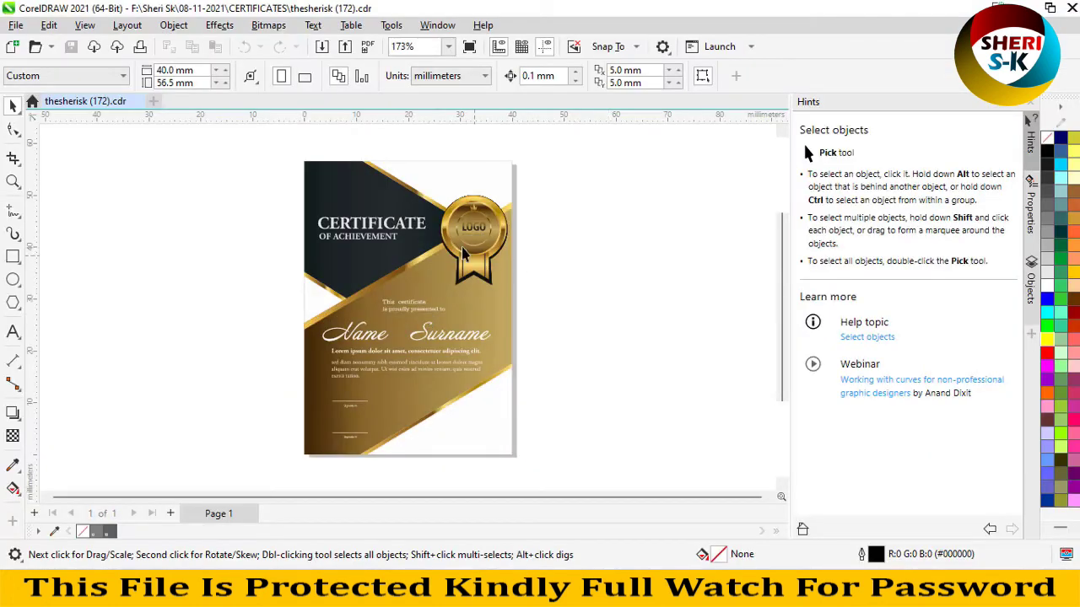
# - Ungroup the thesherisk (172) certificate artwork into separate objects with Ctrl+U
pyautogui.click(442, 279)
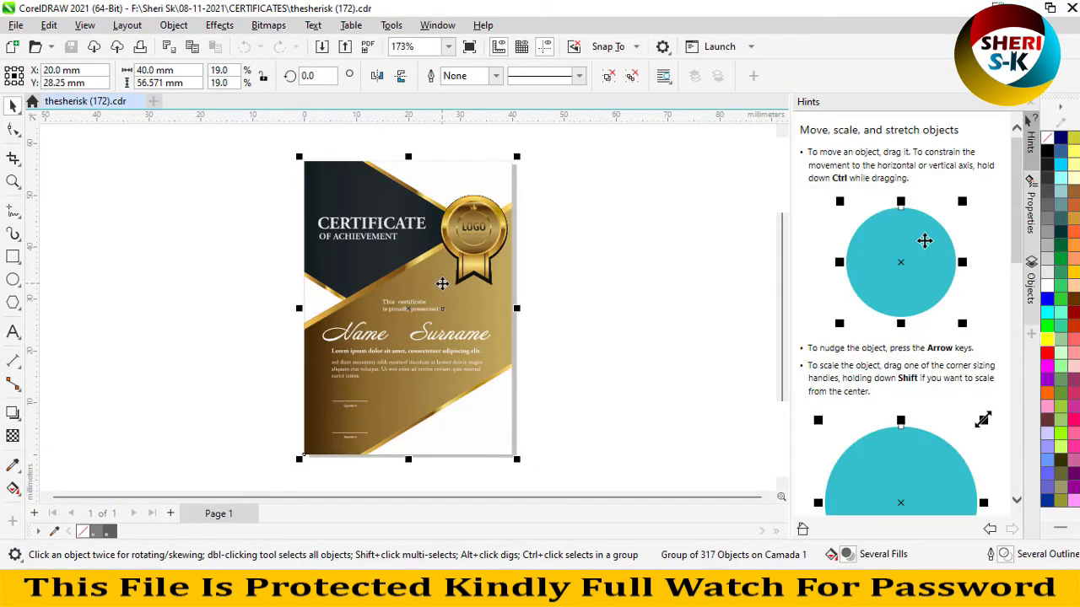
pyautogui.hotkey('ctrl', 'u')
pyautogui.click(568, 269)
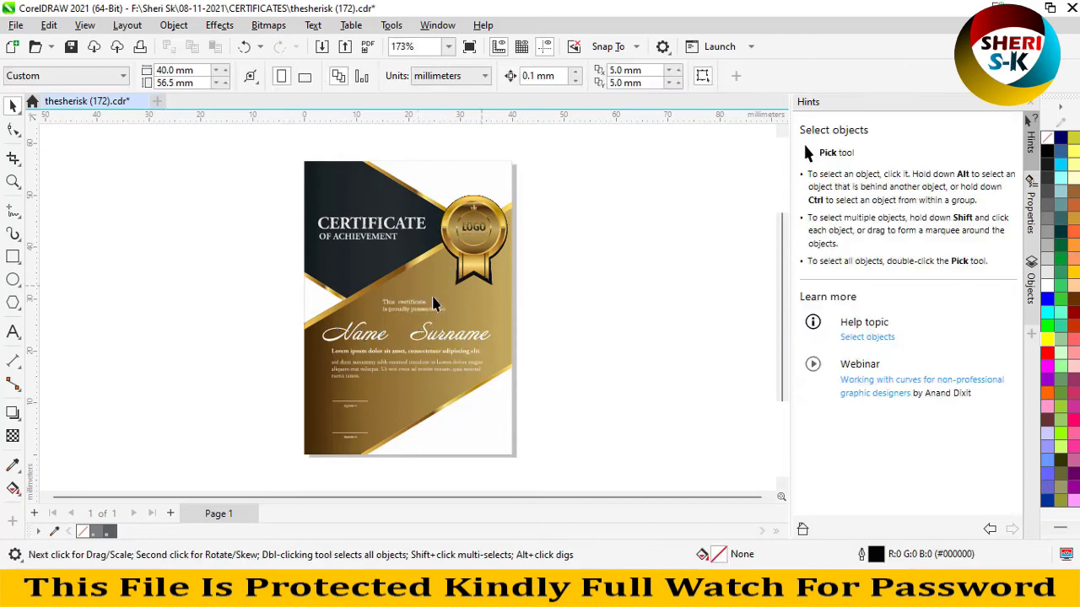
pyautogui.click(430, 292)
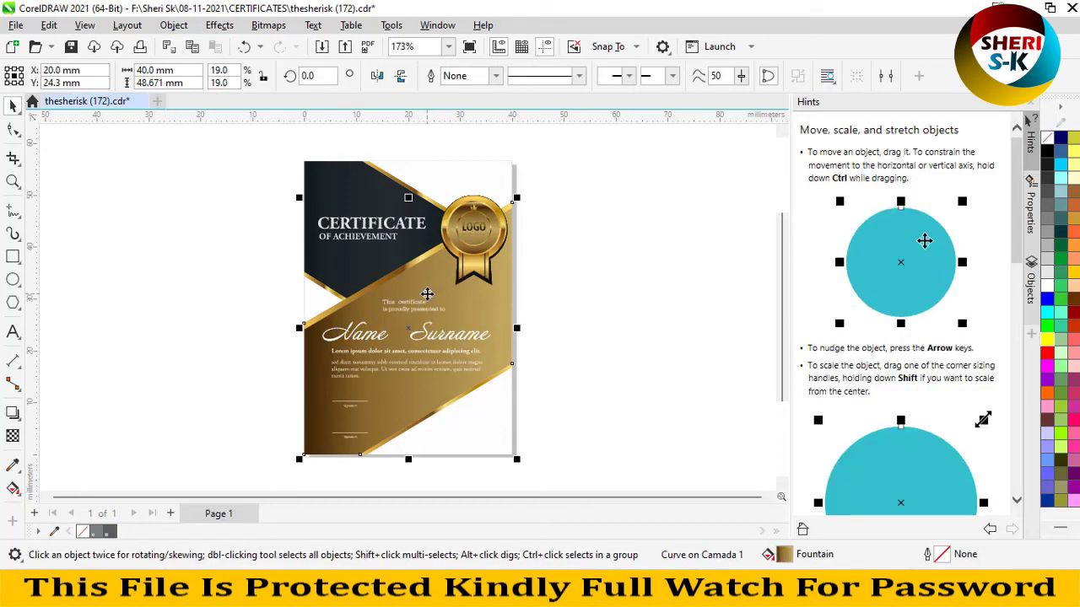
# - Fill the dark top banner panel orange, after trying blue, yellow, magenta and purple
pyautogui.click(370, 268)
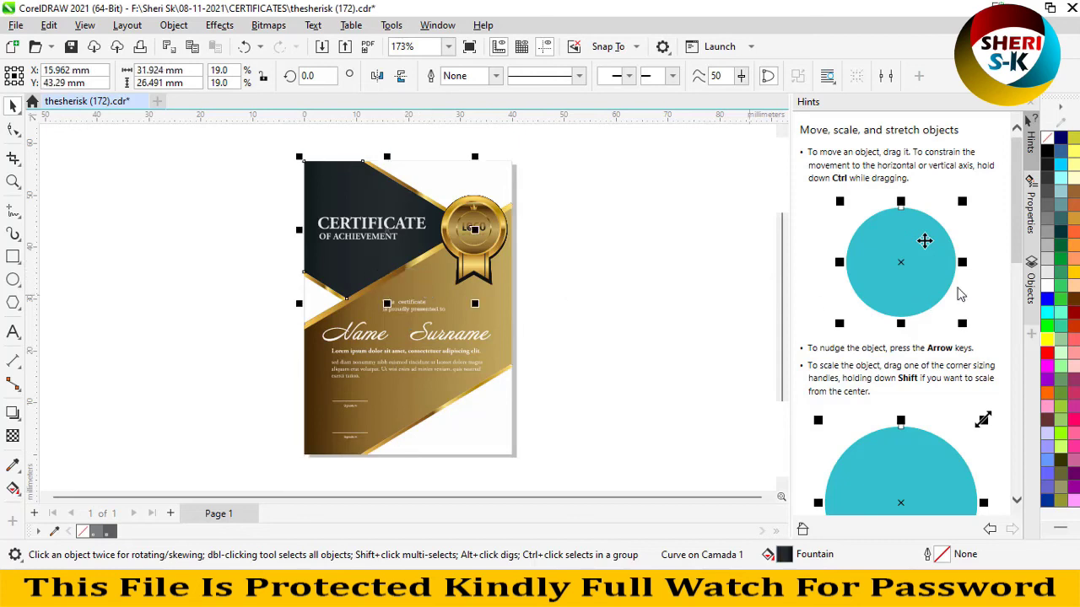
pyautogui.click(1047, 300)
pyautogui.click(1047, 339)
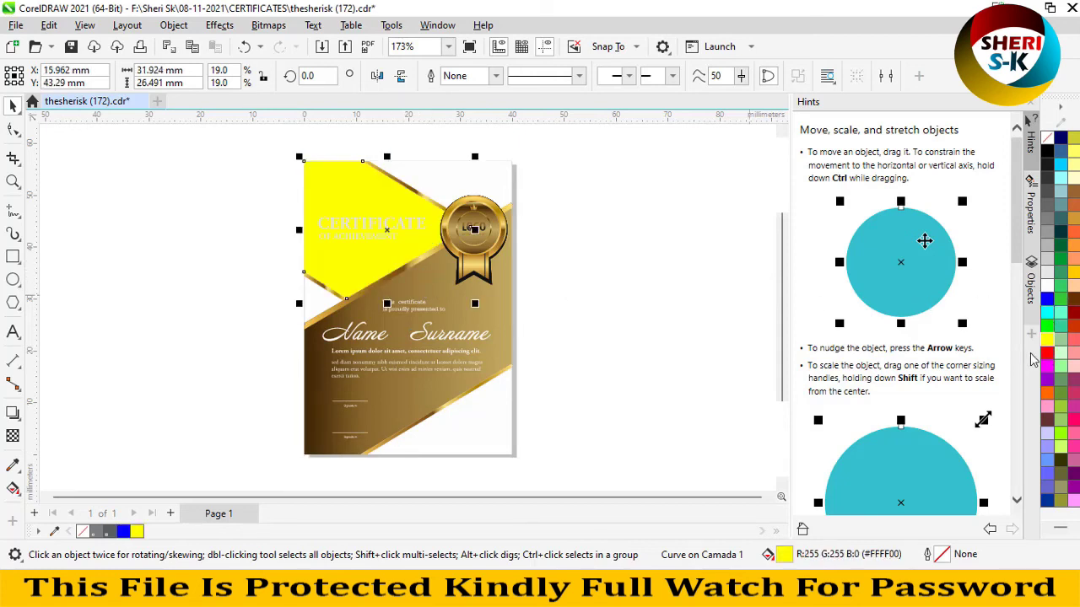
pyautogui.click(1046, 371)
pyautogui.click(1048, 391)
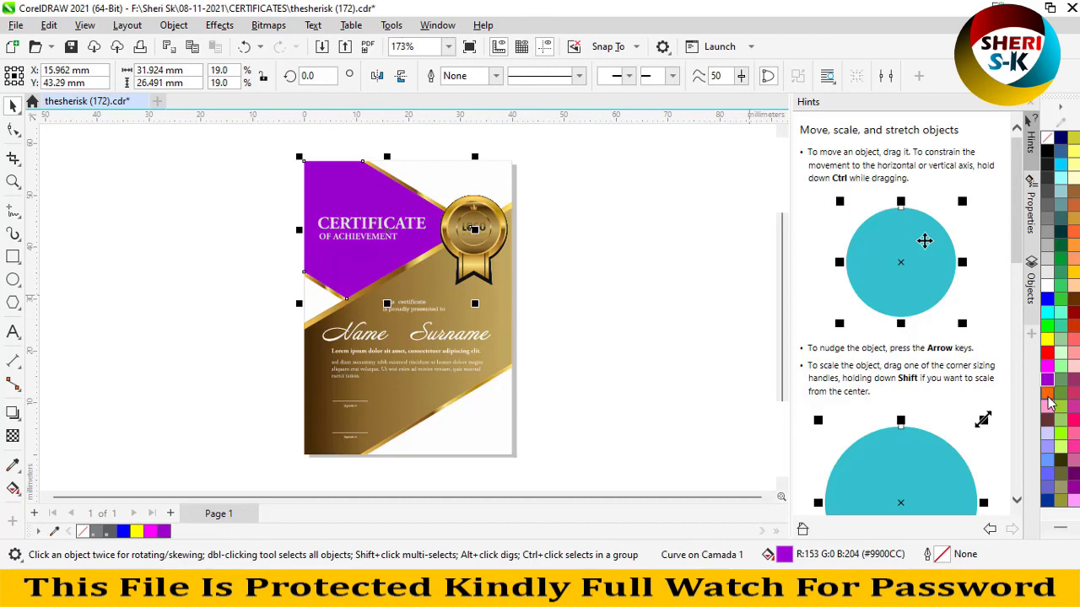
pyautogui.click(1046, 394)
pyautogui.click(483, 326)
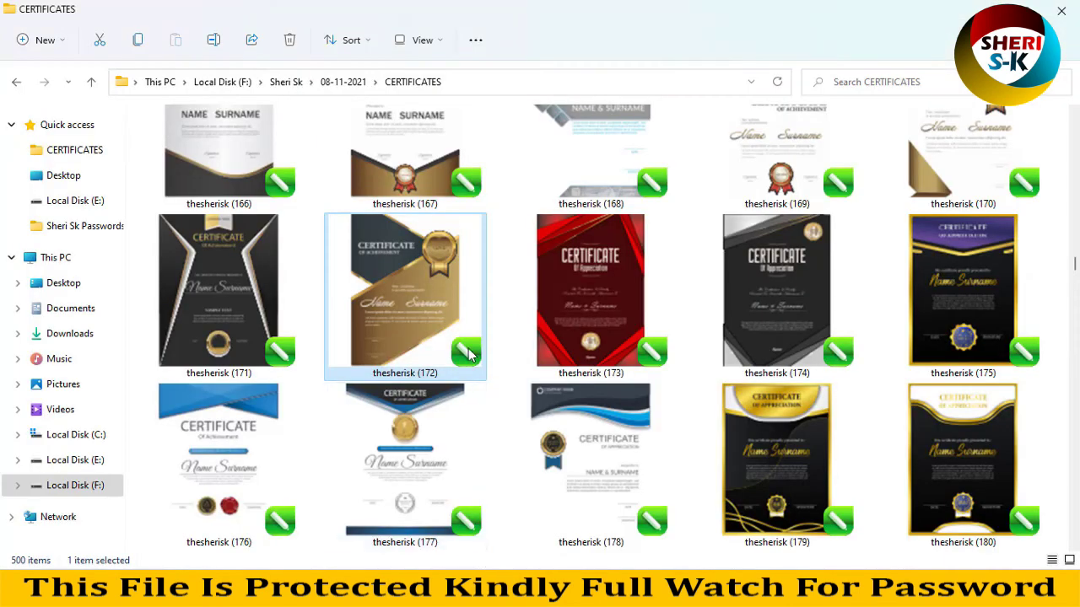
pyautogui.scroll(2, 470, 346)
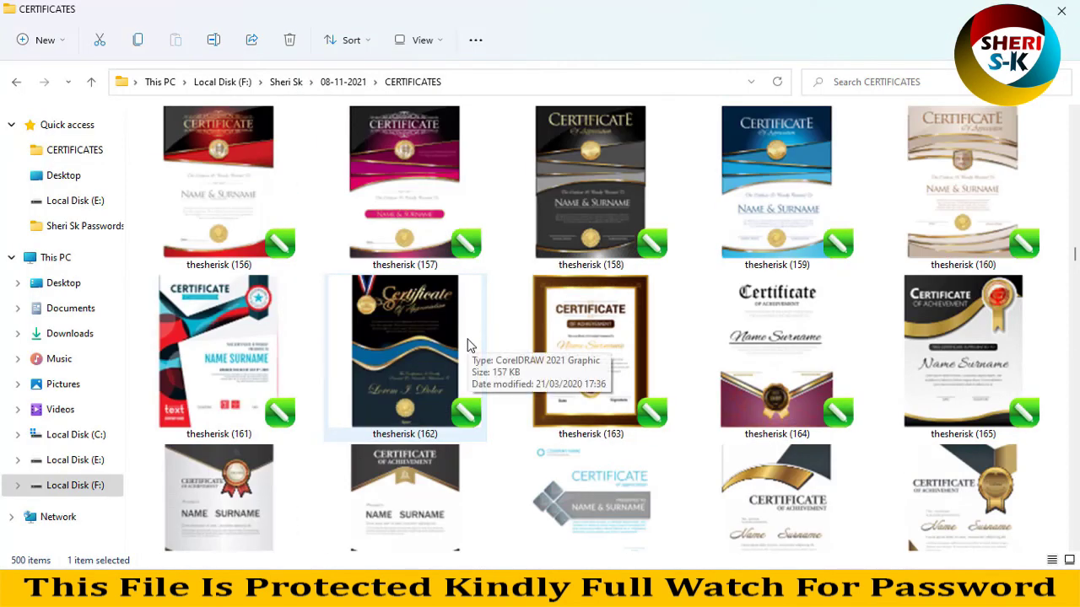
pyautogui.scroll(8, 470, 345)
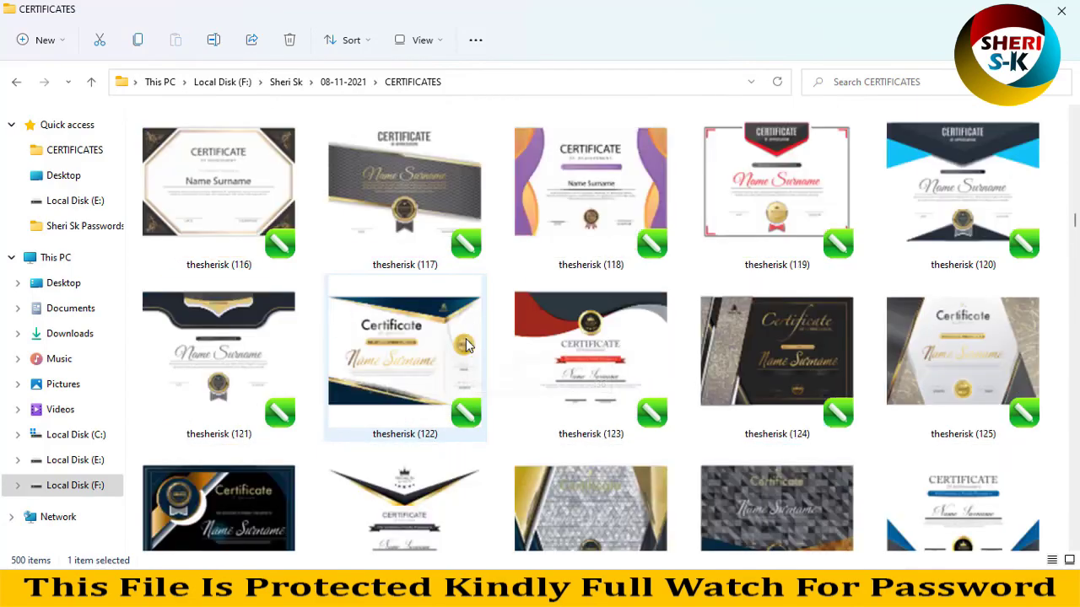